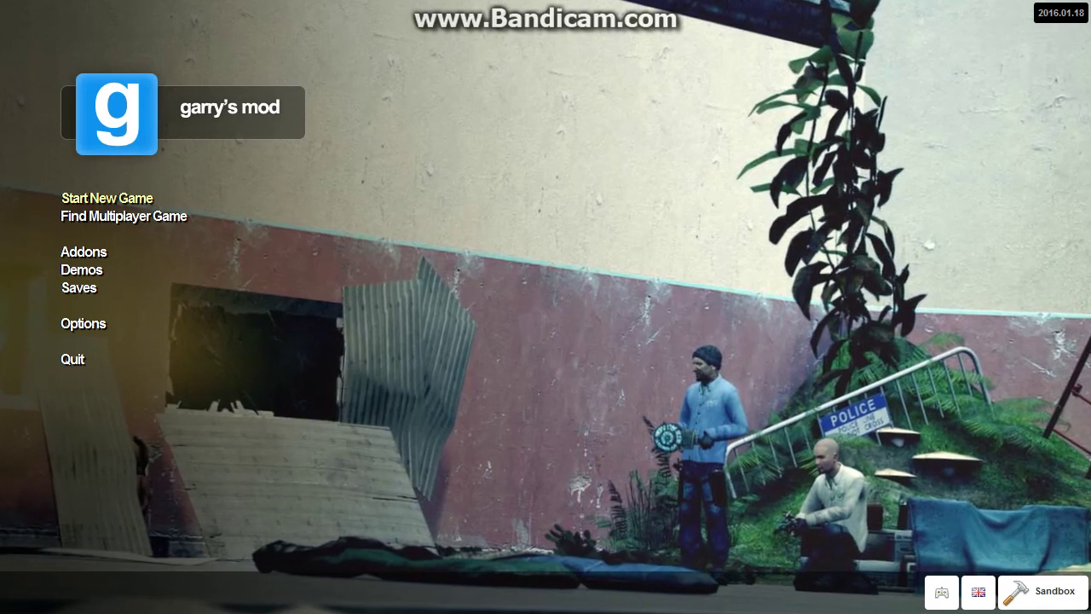
Step: Choose Start New Game from the Garry's Mod main menu
click(107, 197)
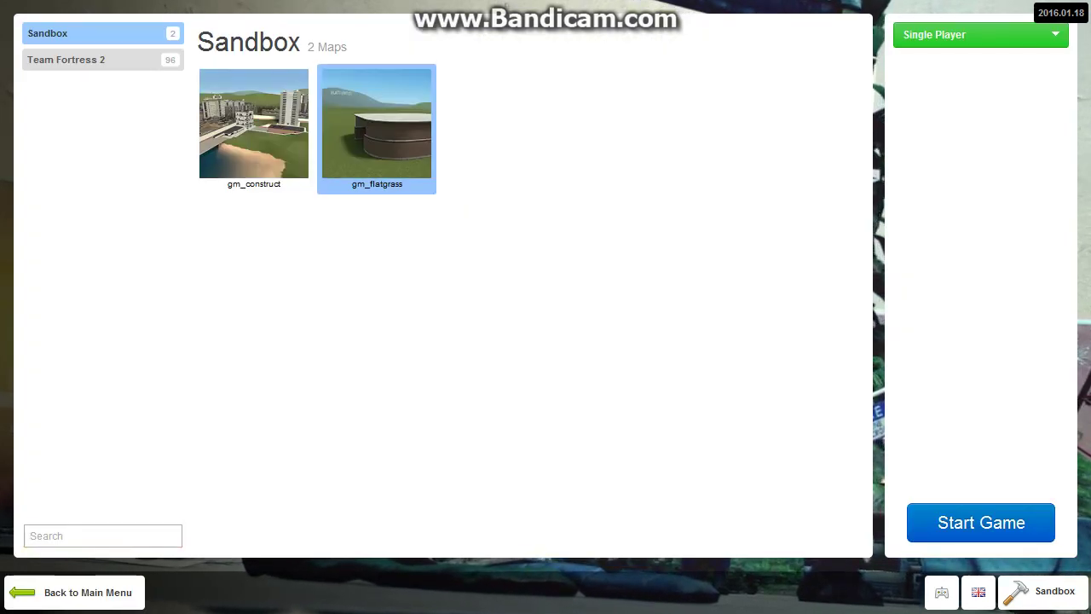
Step: Look through the Team Fortress 2 maps, then return to the Sandbox map list
click(65, 59)
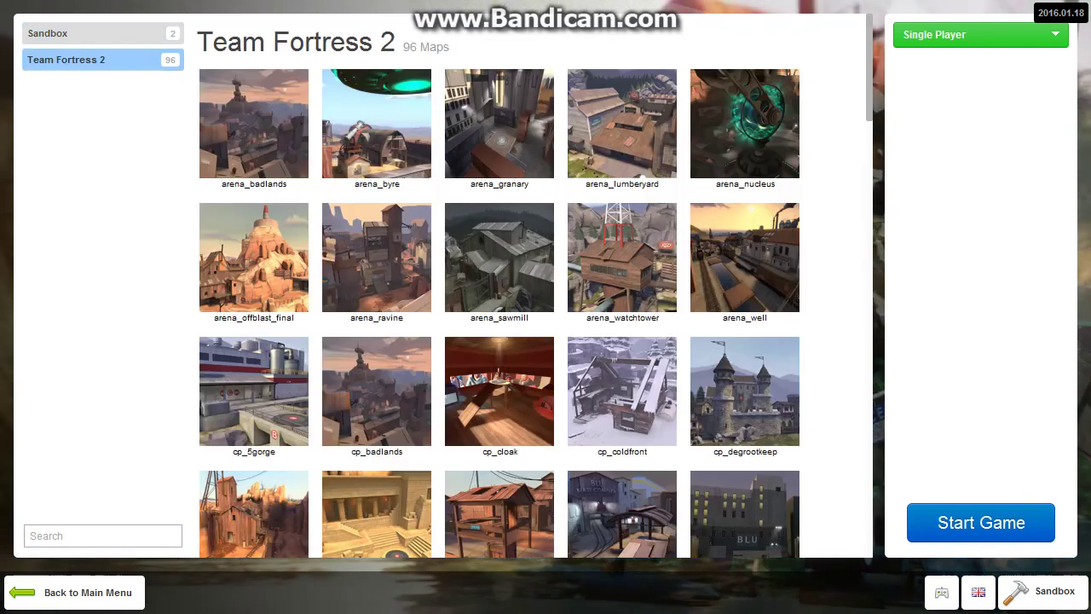
scroll(499, 286, down, 5)
scroll(499, 286, down, 5)
scroll(498, 286, down, 1)
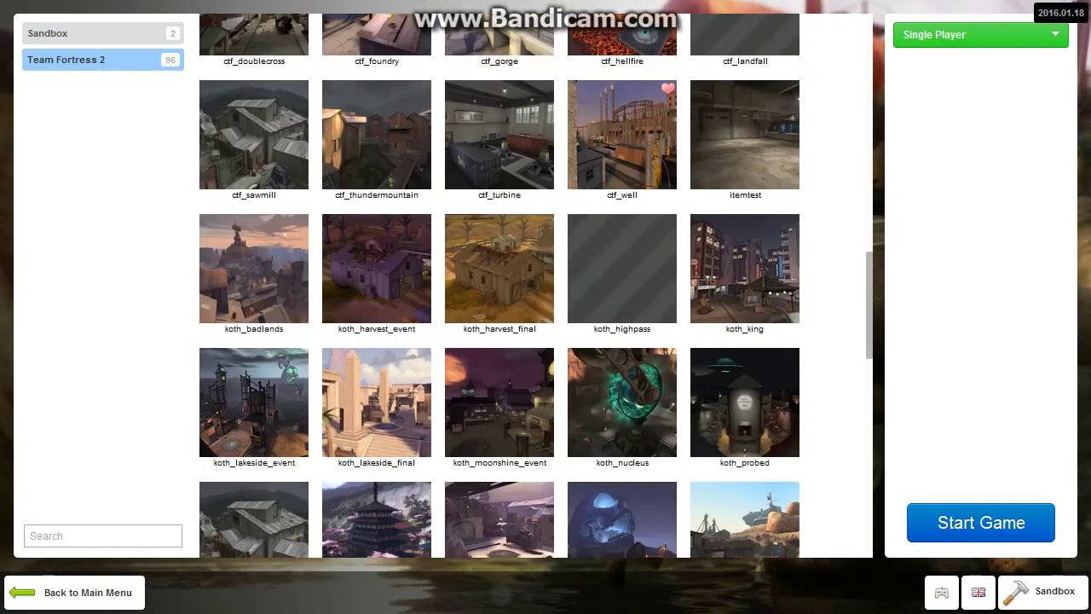
scroll(499, 286, down, 4)
scroll(499, 286, down, 4)
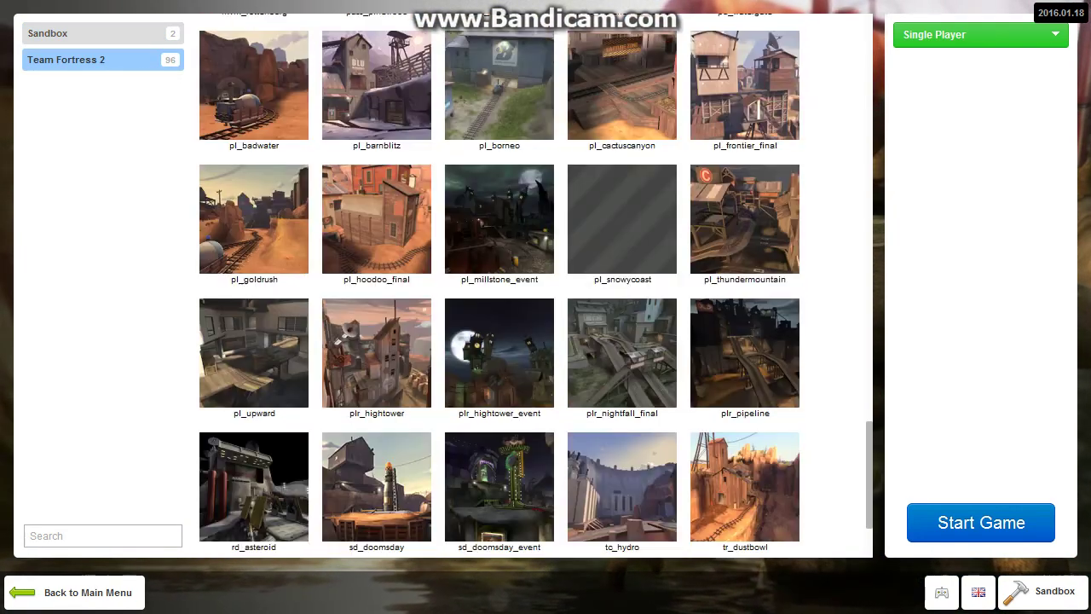
click(47, 33)
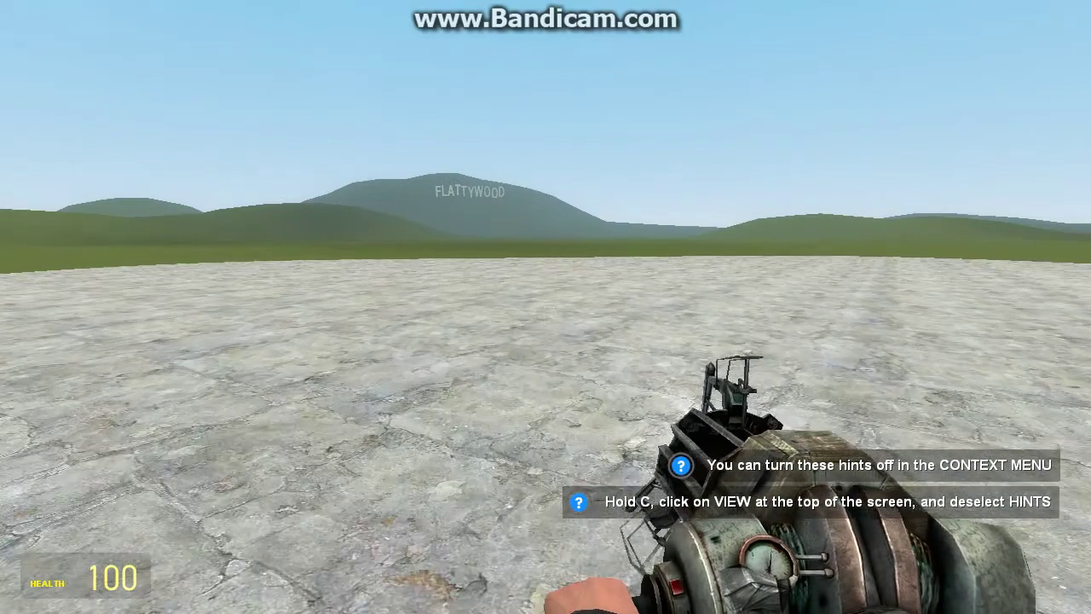
click(546, 307)
drag(546, 307, 546, 307)
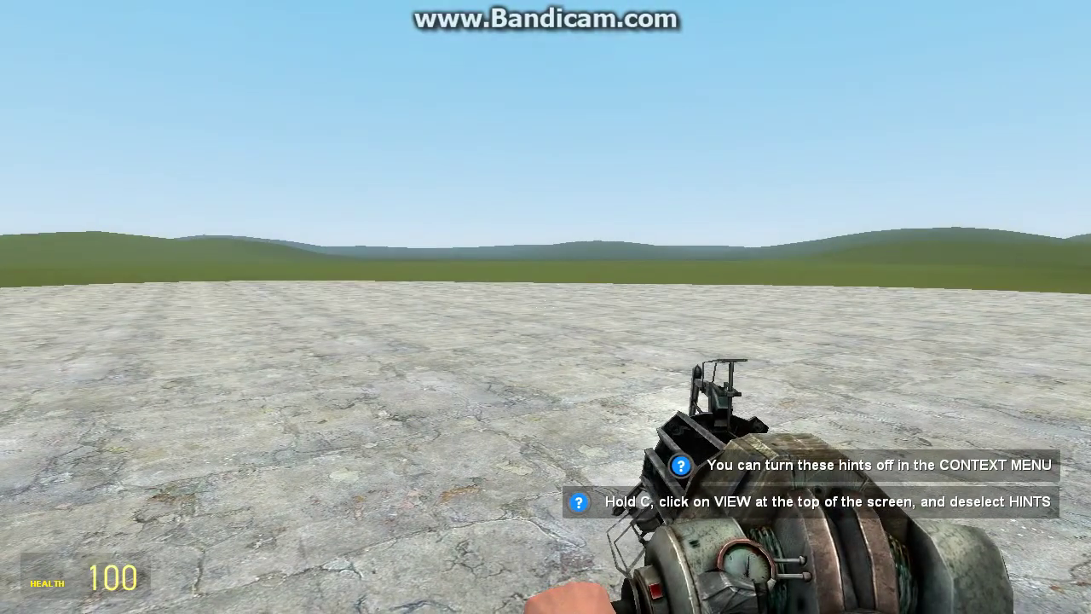
key(q)
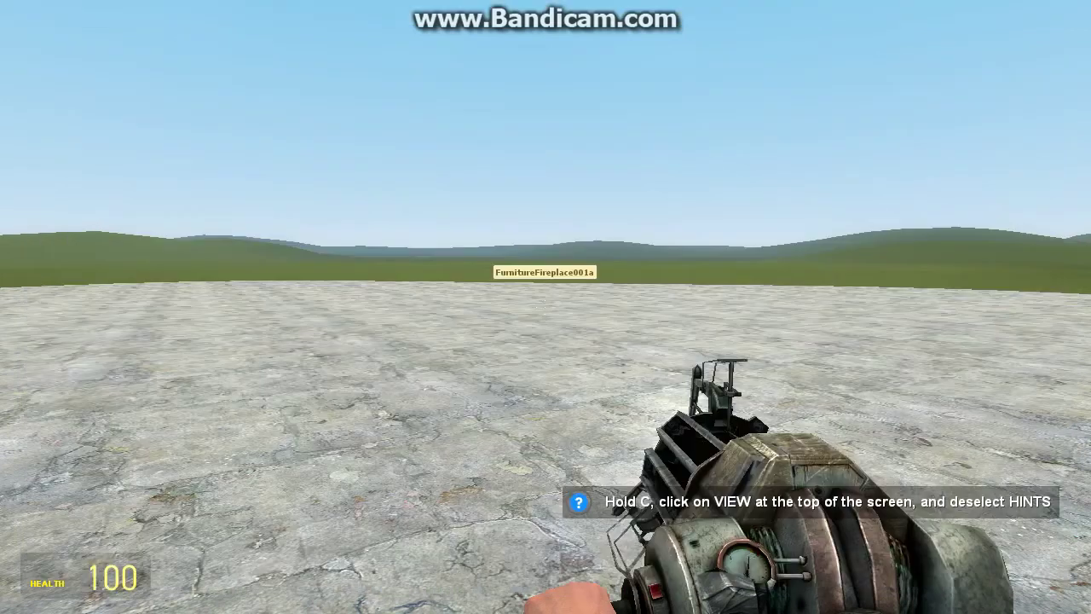
key(q)
key(q)
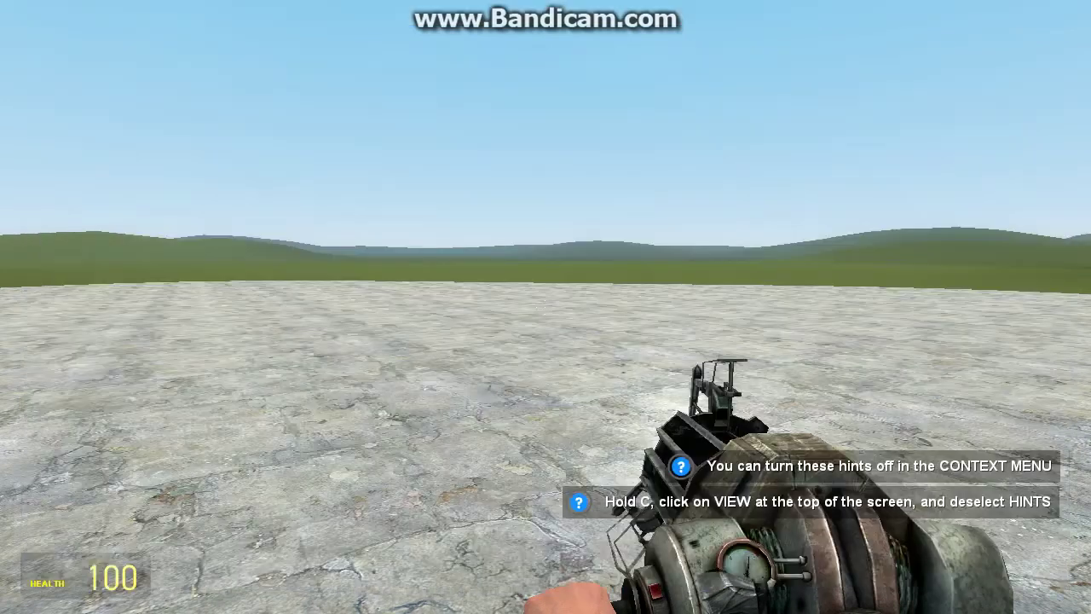
key(q)
key(c)
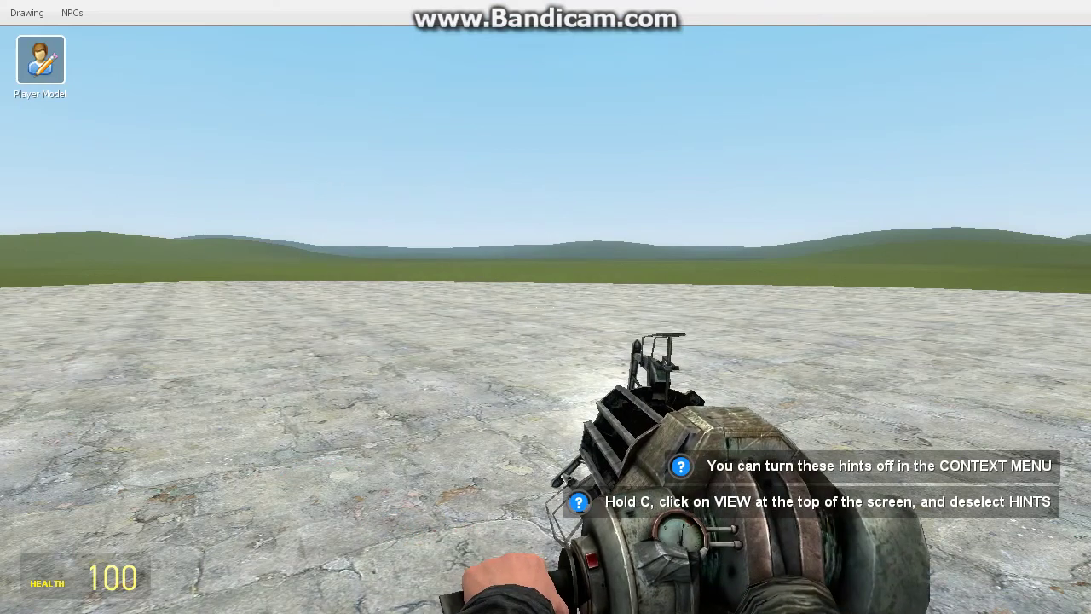
click(40, 60)
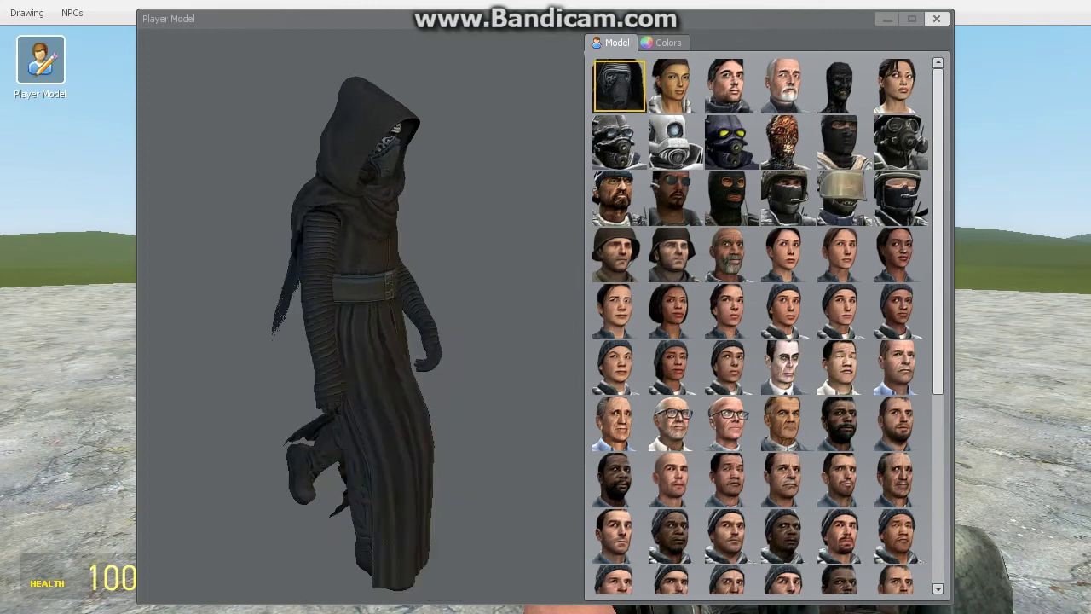
key(c)
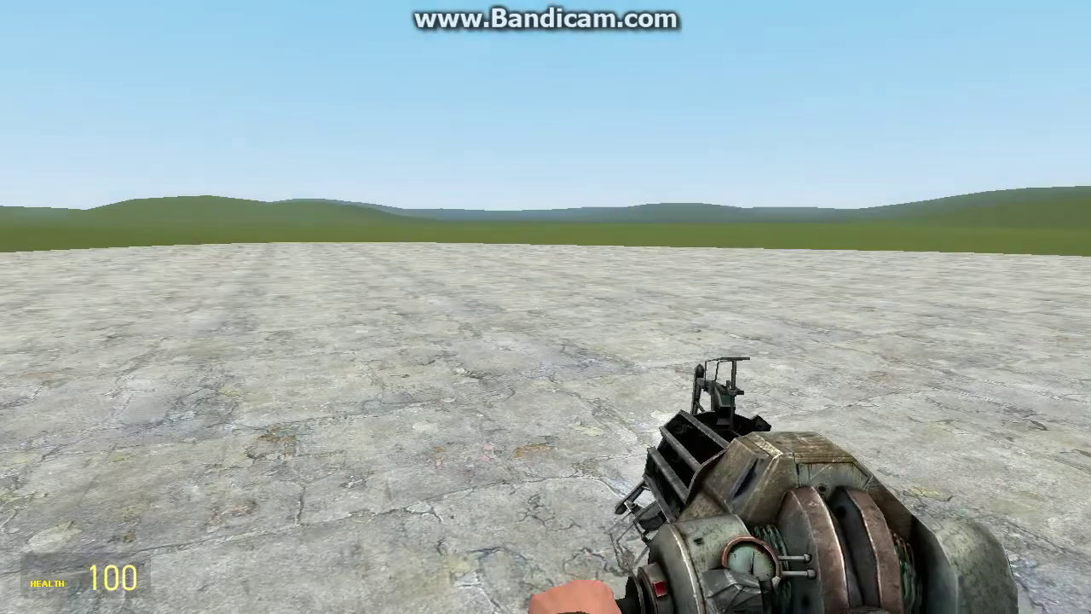
key(q)
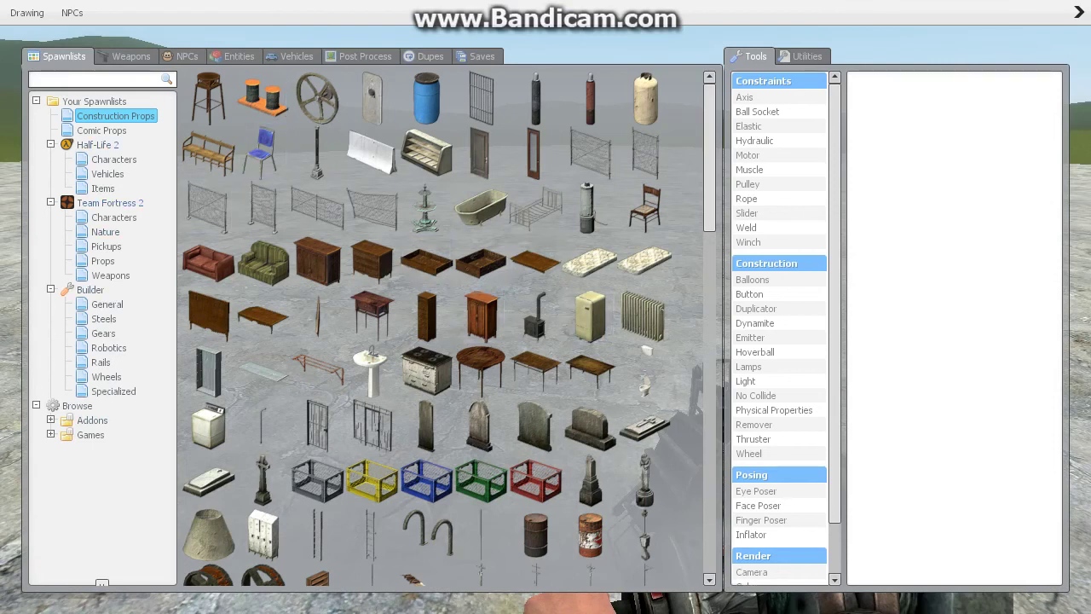
Step: Browse the Half-Life 2 Characters spawnlist, then move to the Weapons list
click(113, 159)
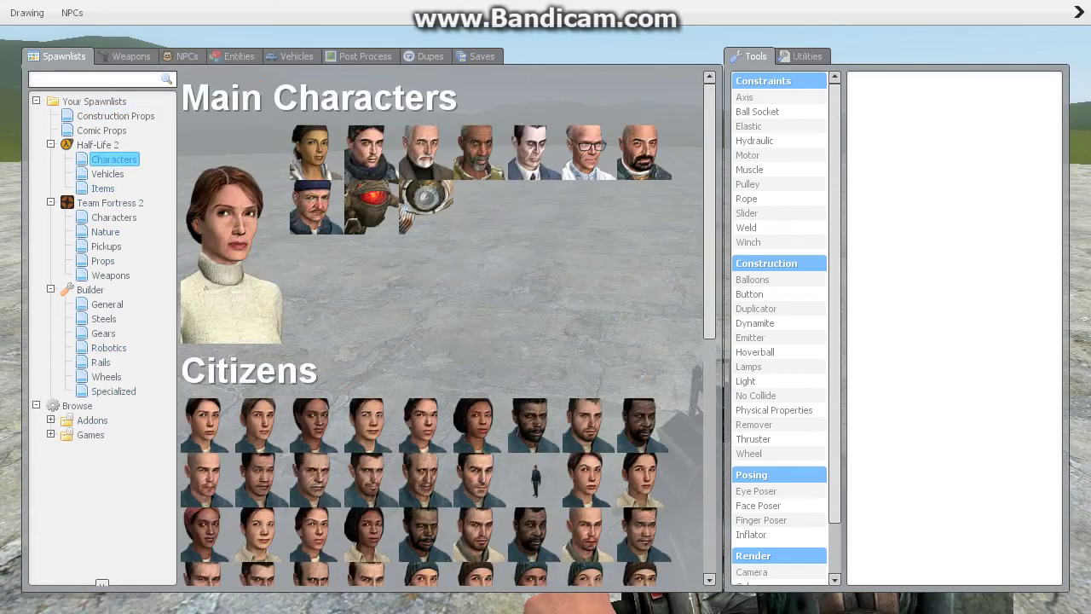
scroll(425, 321, down, 3)
scroll(426, 321, down, 2)
scroll(425, 285, down, 1)
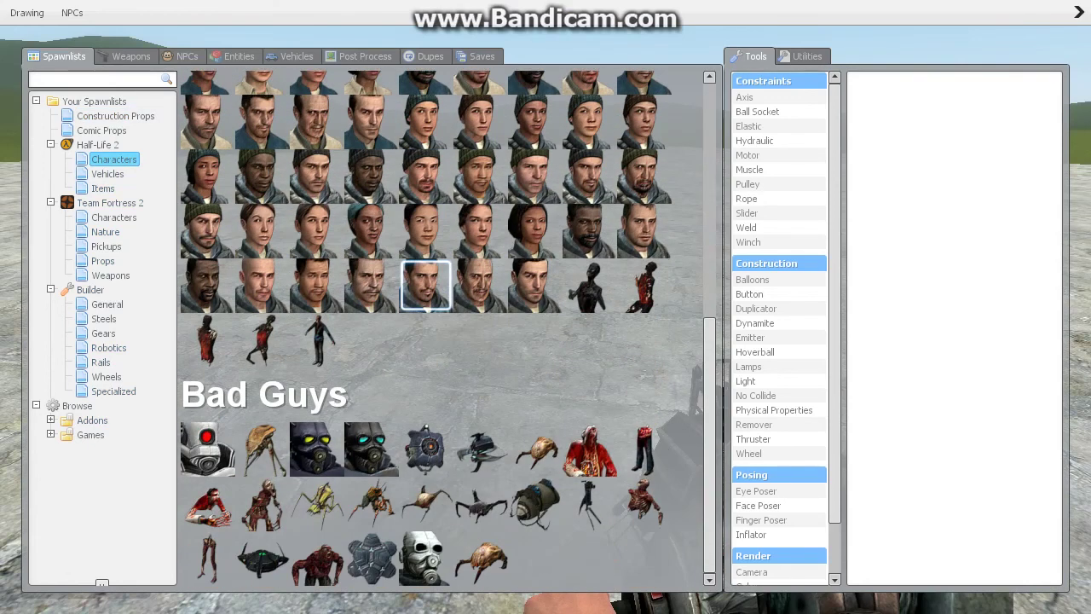
scroll(255, 375, up, 1)
scroll(260, 382, up, 2)
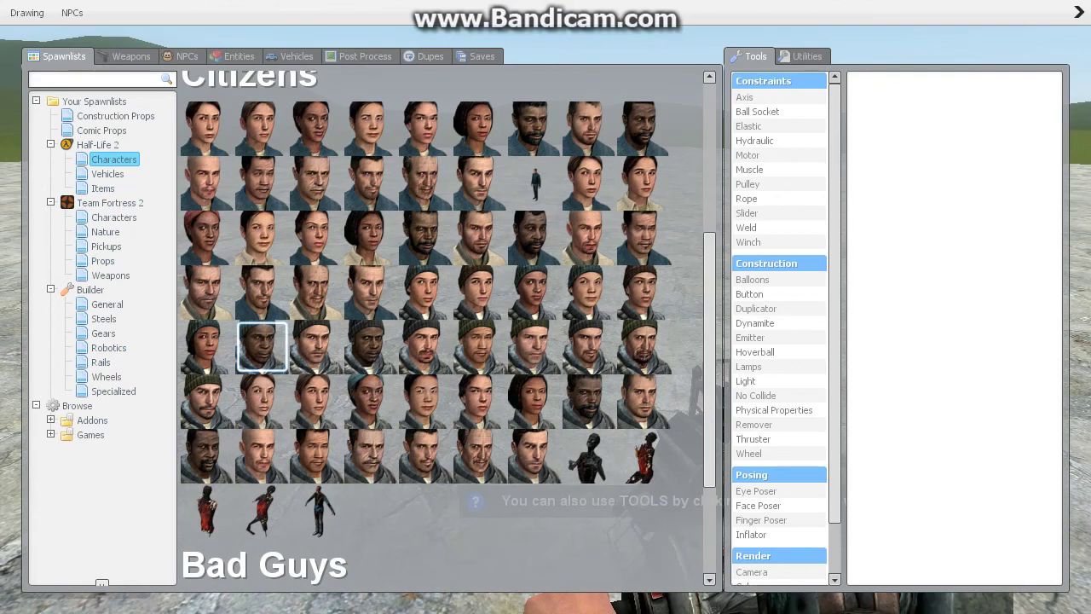
scroll(262, 384, up, 2)
scroll(262, 384, up, 1)
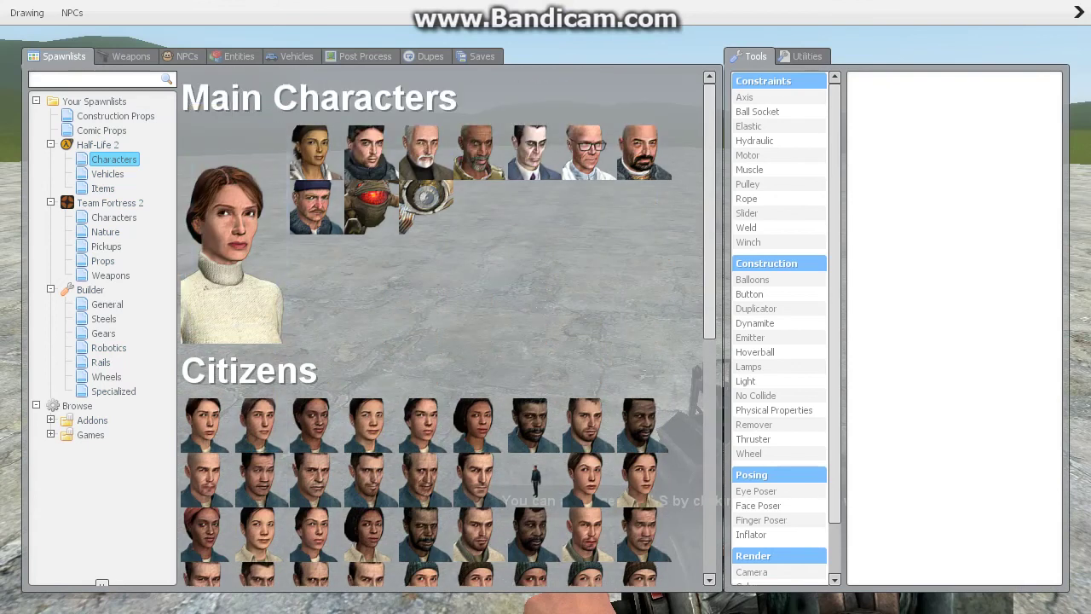
click(128, 56)
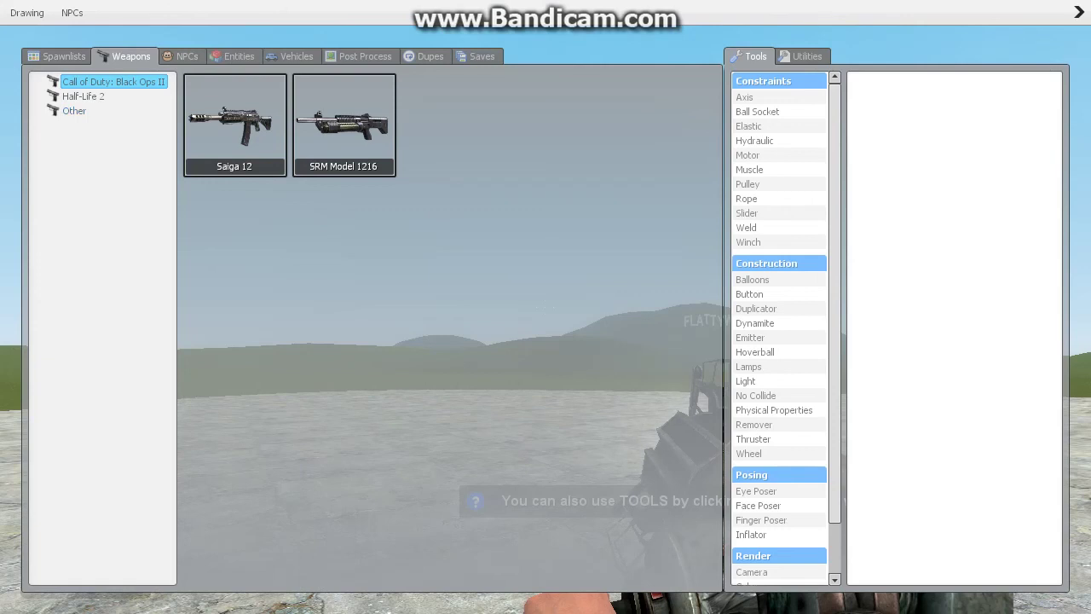
scroll(779, 324, down, 2)
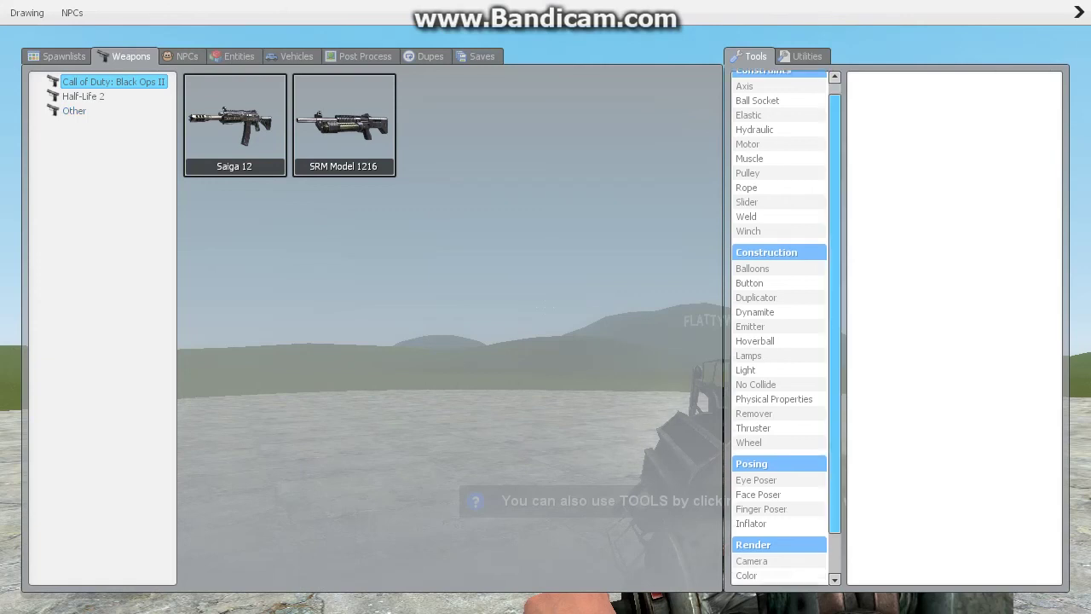
scroll(779, 324, up, 2)
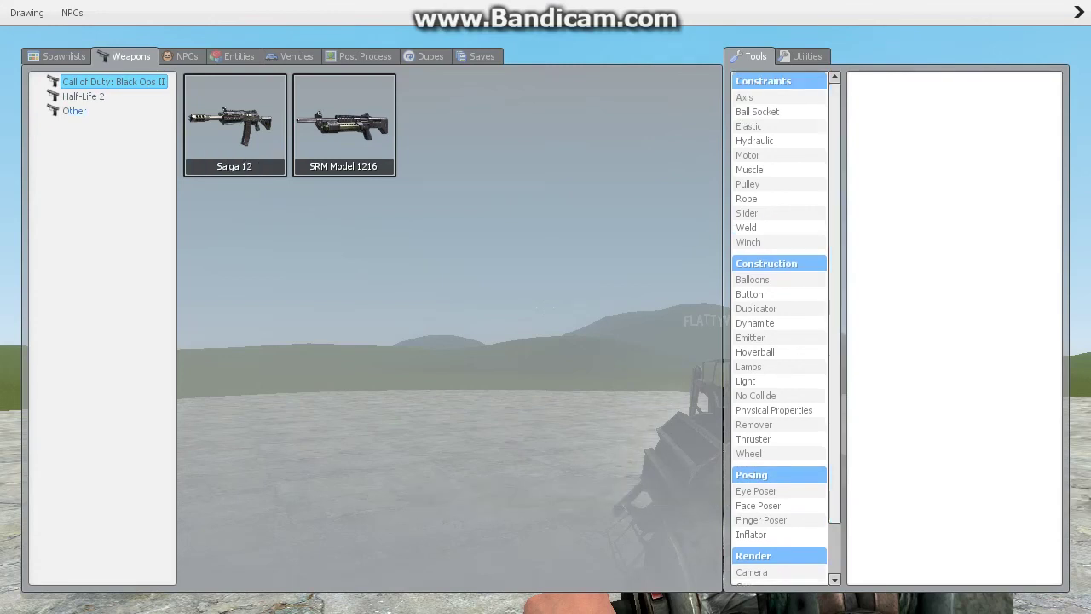
Step: Equip the 357 revolver from the Half-Life 2 weapons category
click(82, 95)
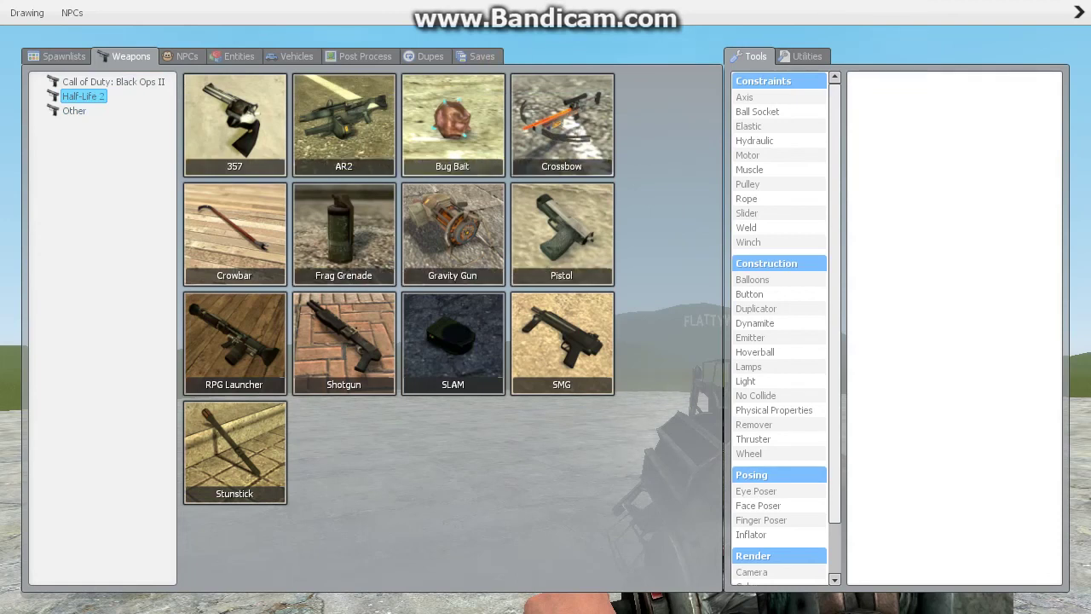
click(234, 124)
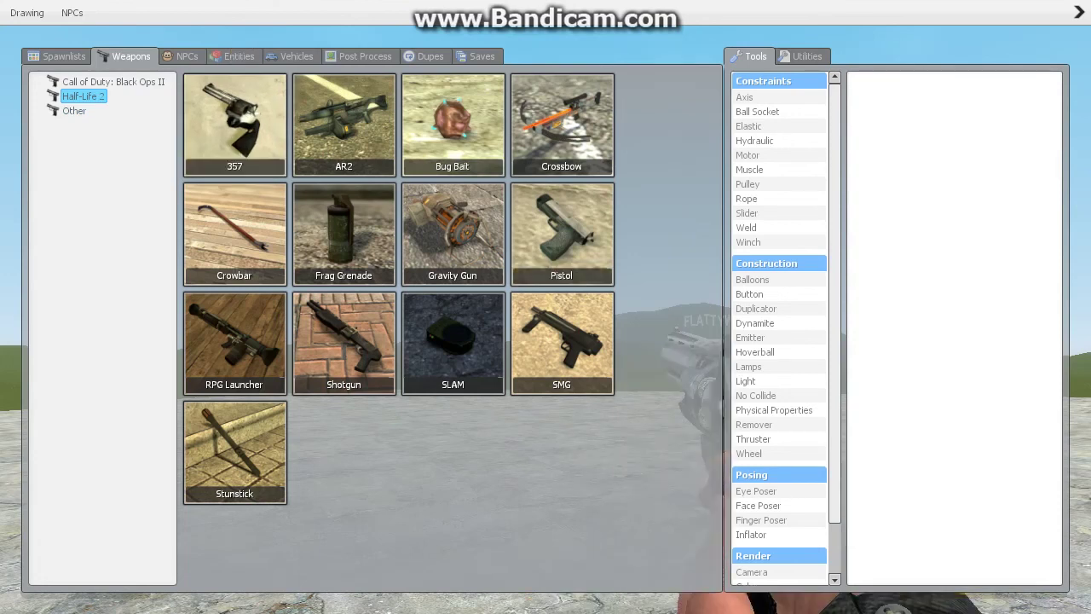
Step: Browse the Zombies, Animals and Combine NPCs, ending on Force Awakens - Kylo Ren
click(186, 56)
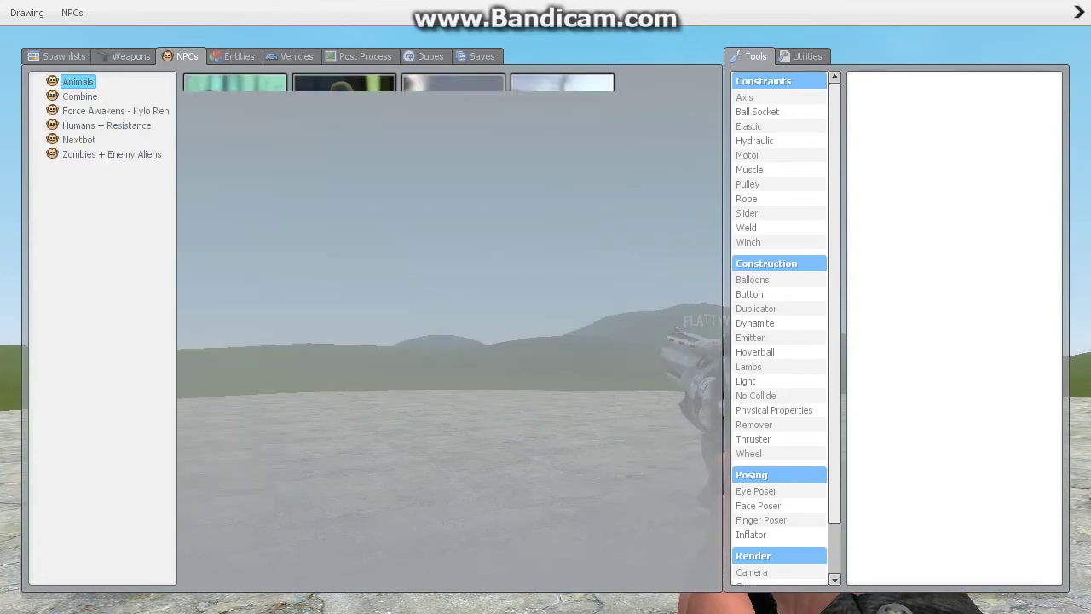
click(112, 154)
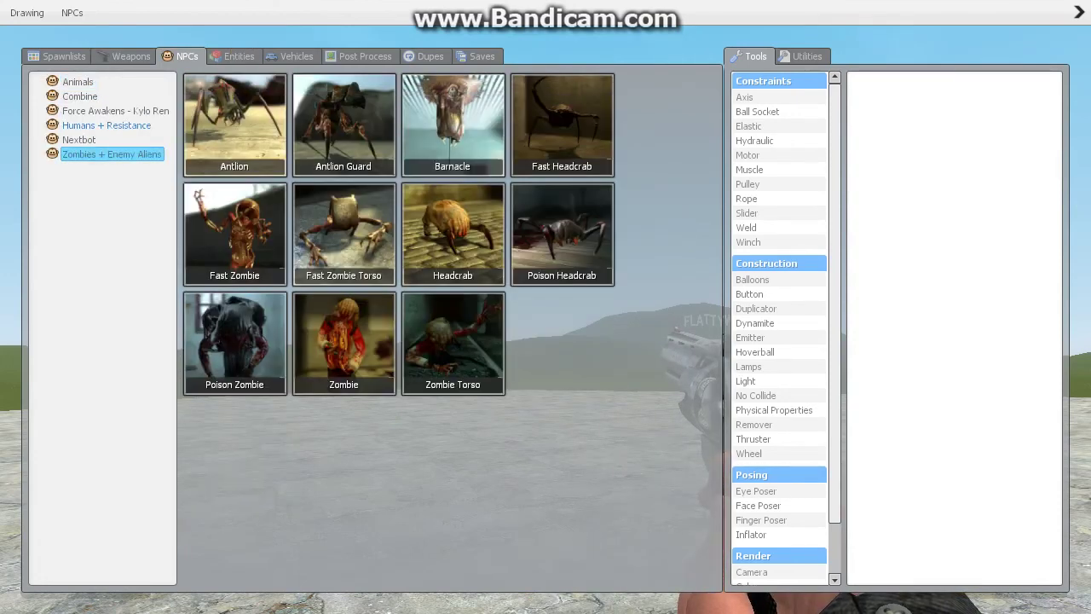
click(78, 82)
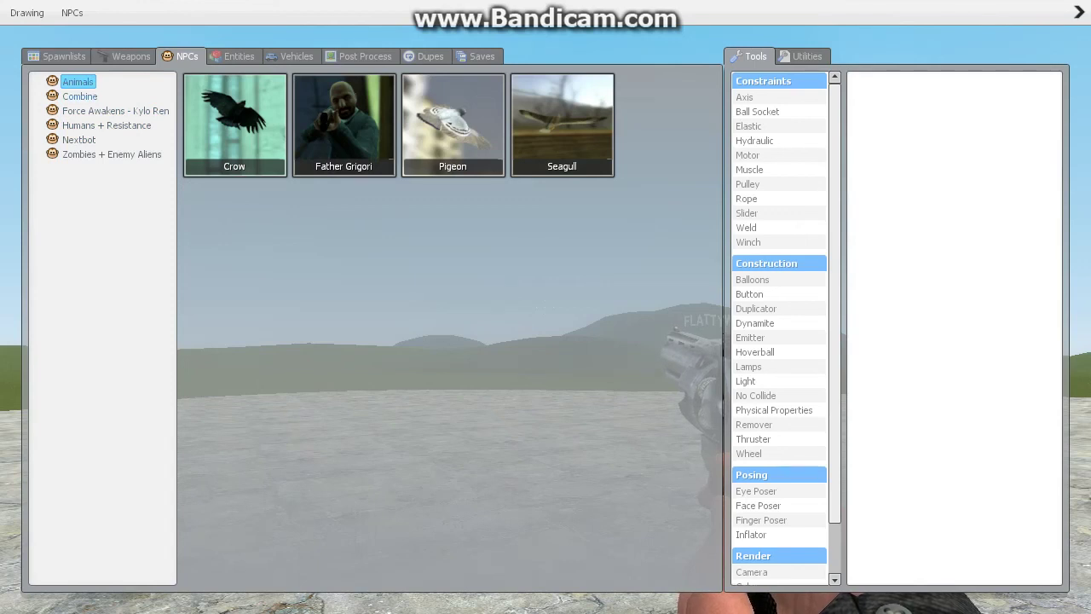
click(79, 96)
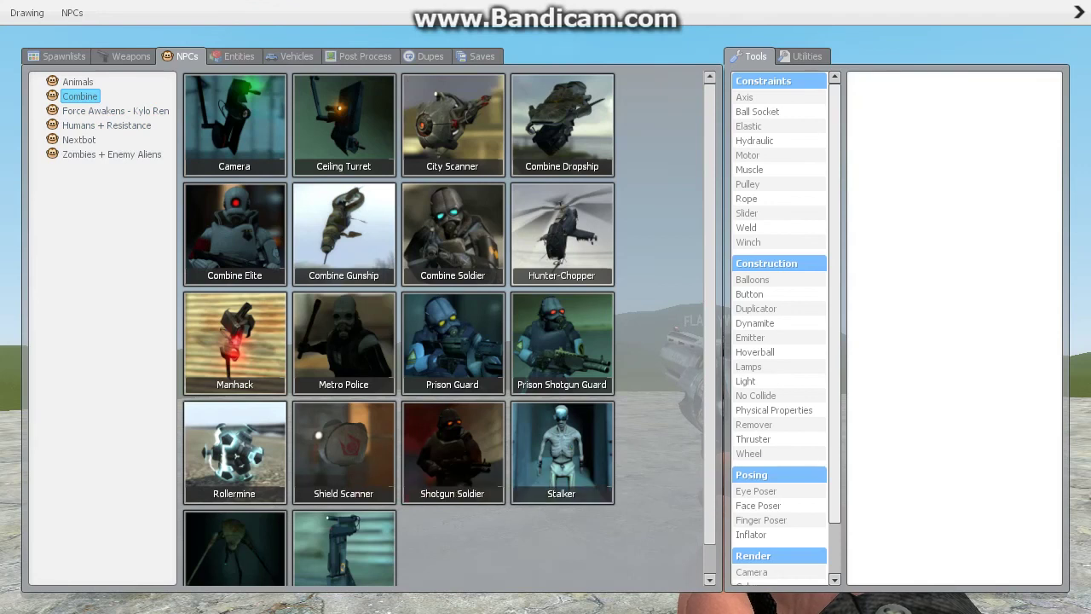
click(115, 110)
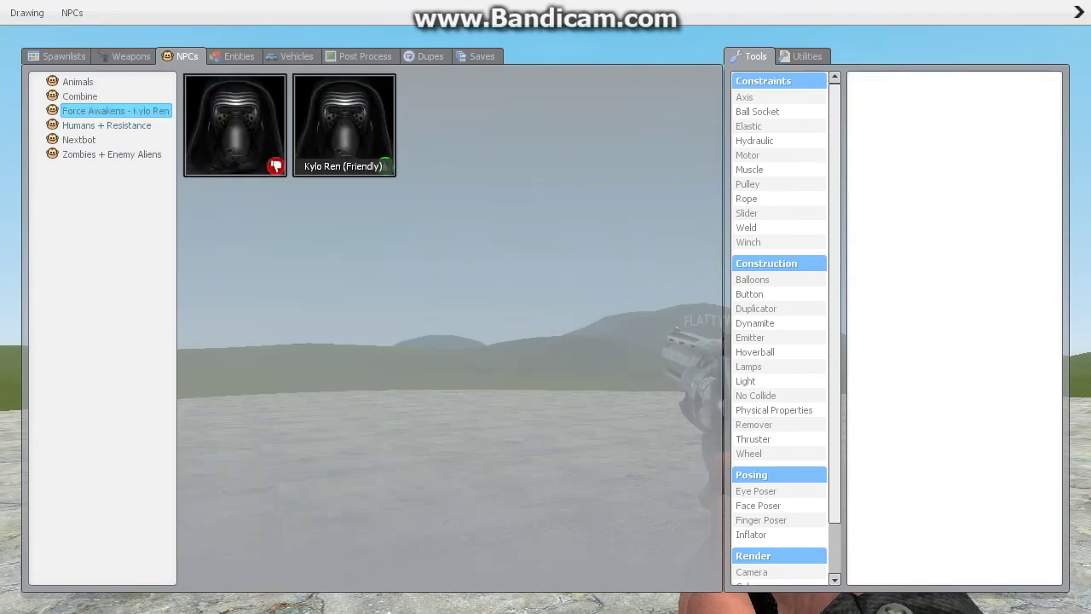
Step: Toggle the spawn menu and select the Humans + Resistance NPC category
key(q)
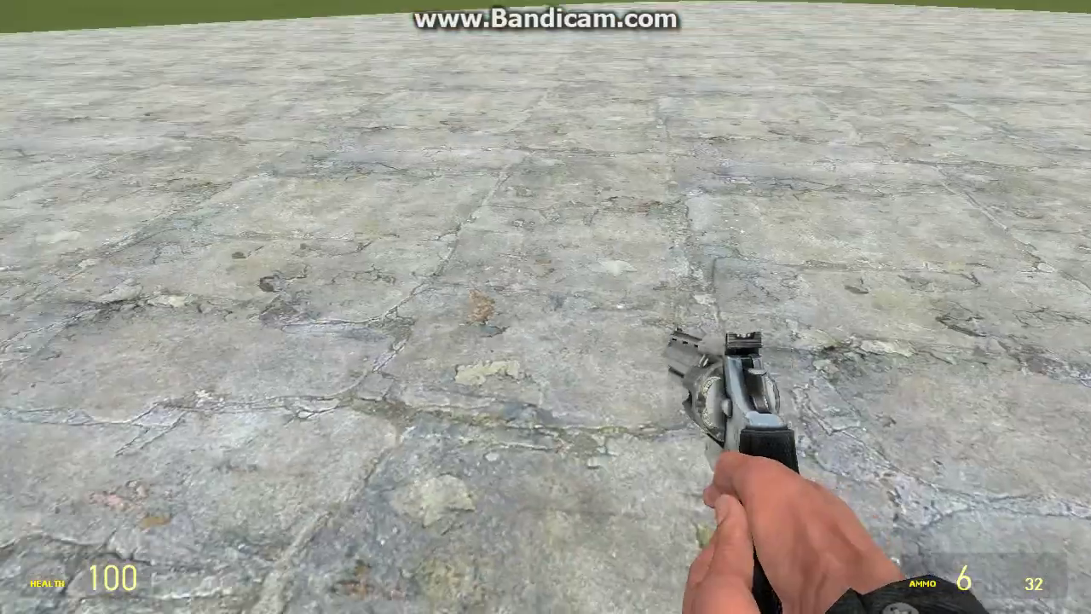
key(q)
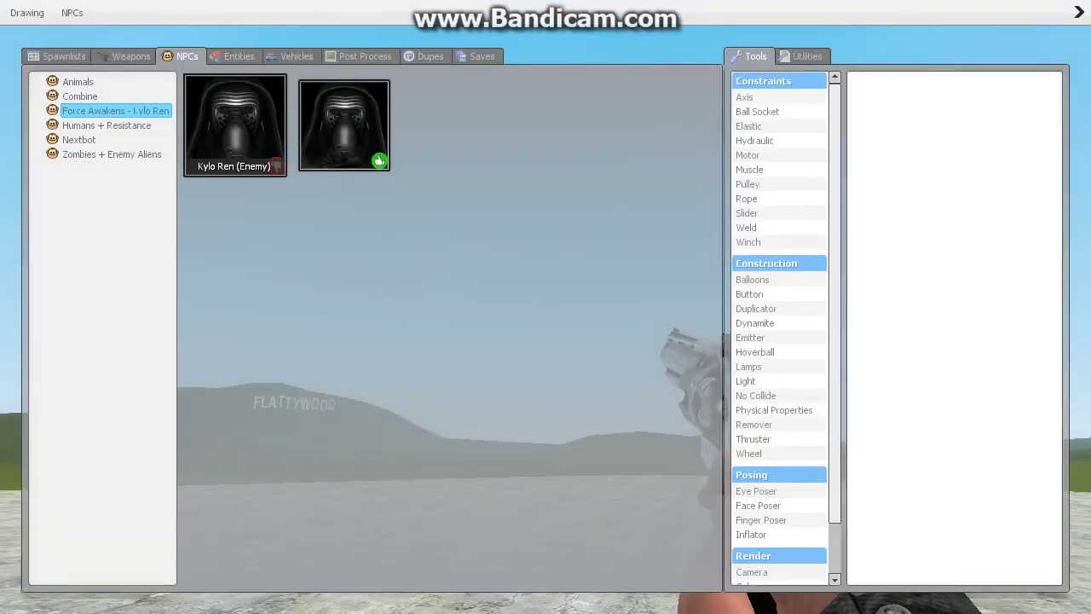
key(q)
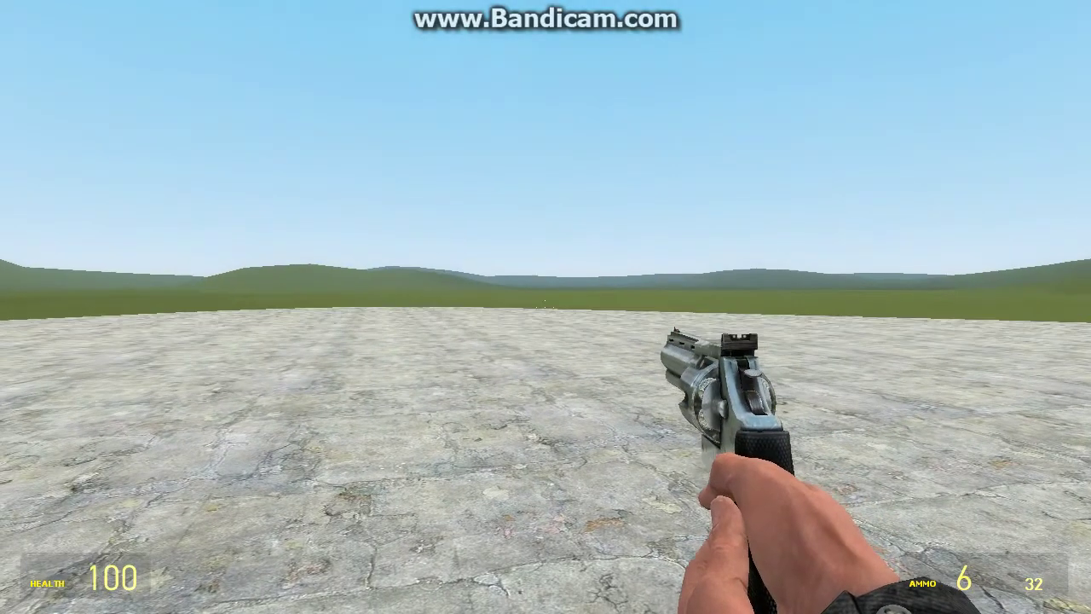
key(q)
click(106, 125)
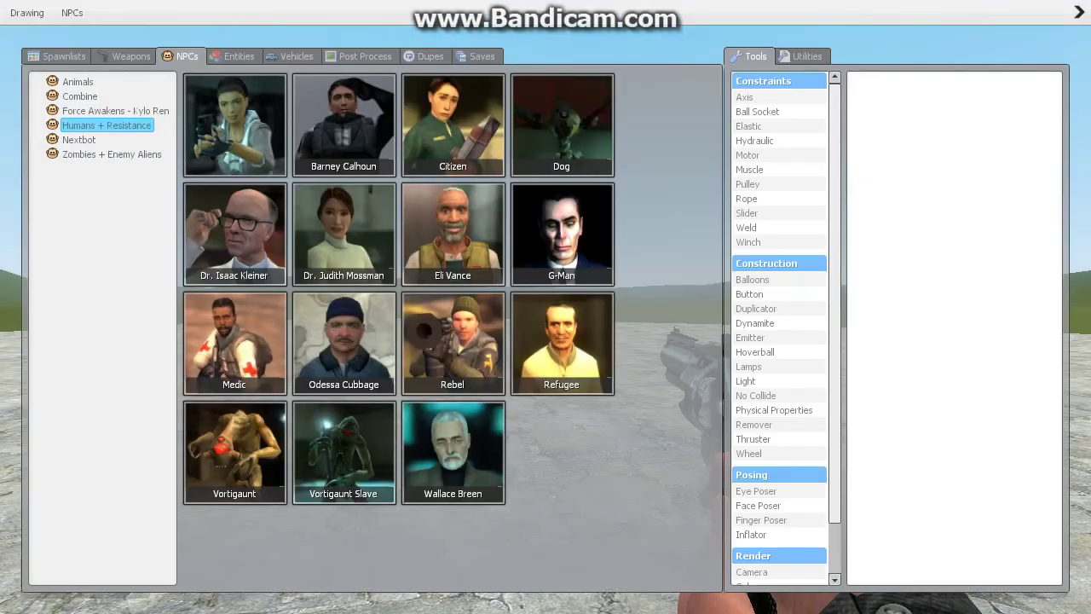
key(q)
Step: Walk off the stone platform onto the grass and spawn a G-Man there
key(q)
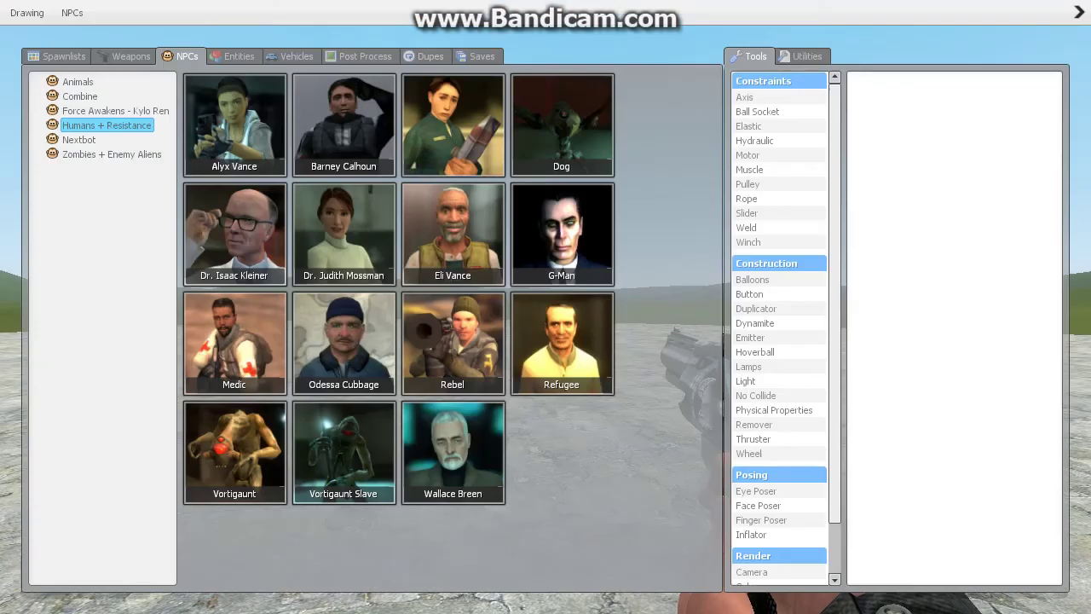
key(q)
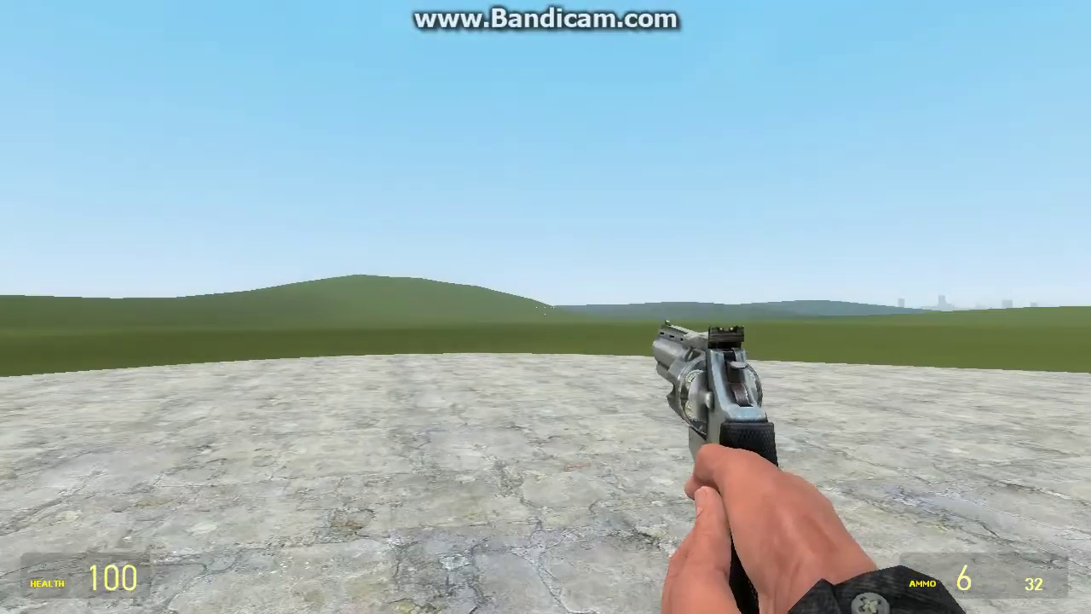
key(w)
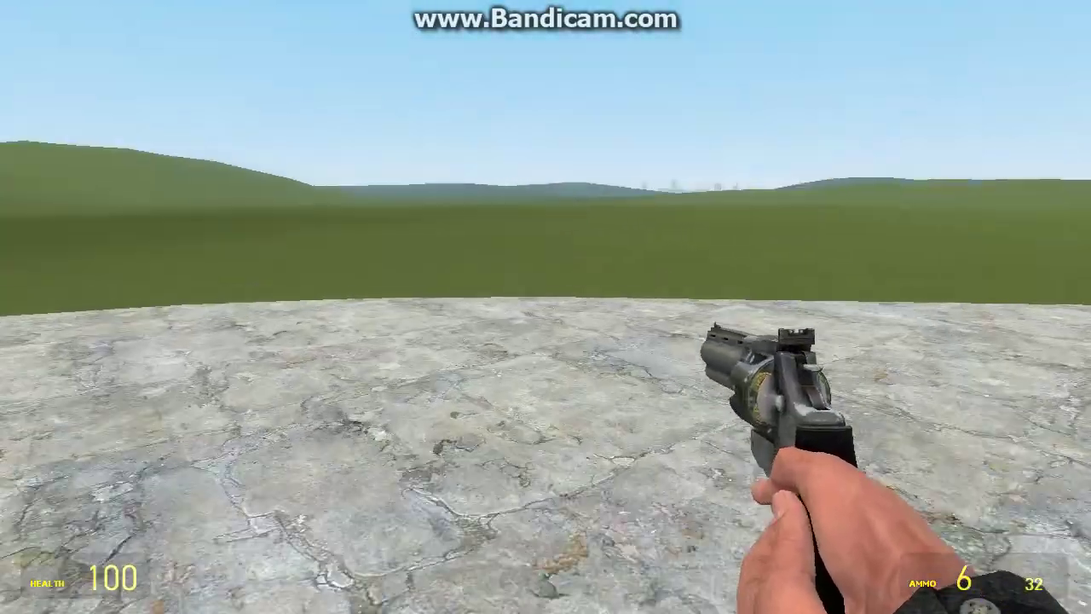
key(w)
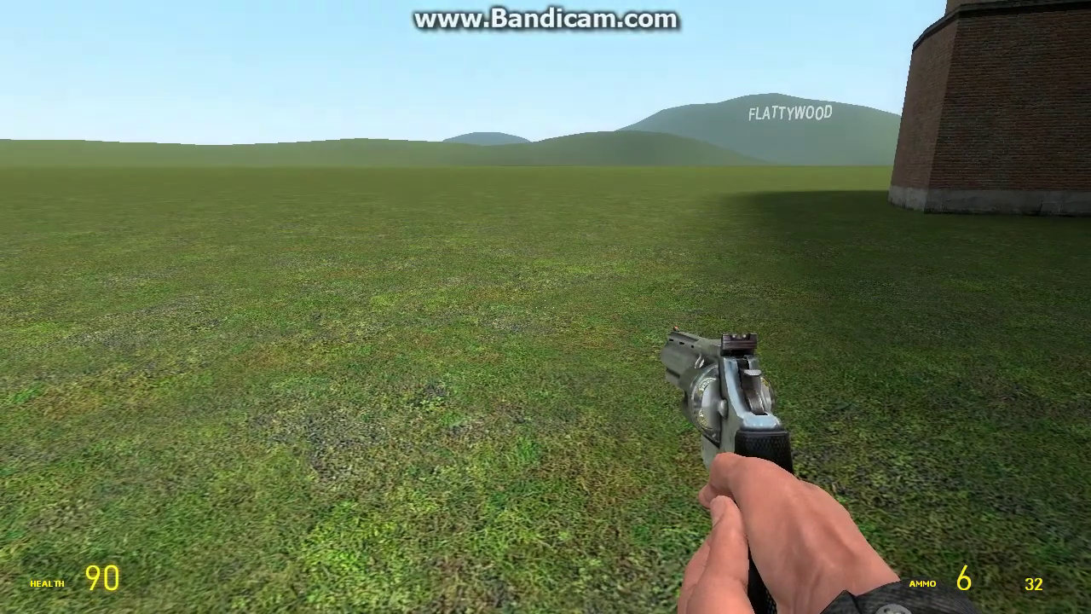
key(q)
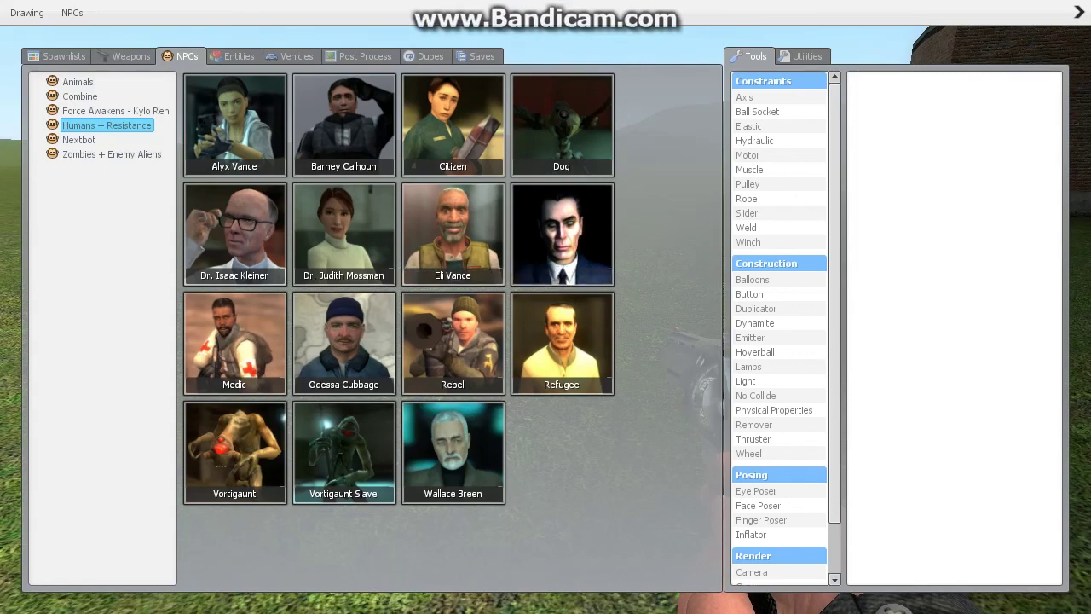
click(562, 233)
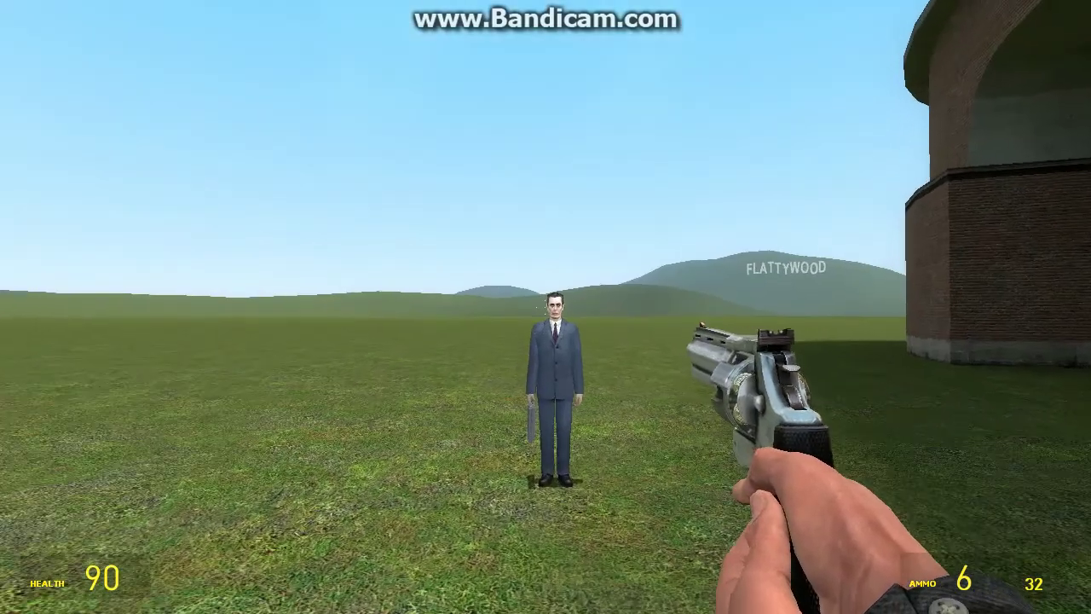
Step: Approach the G-Man and fire all six .357 rounds into his head
key(w)
key(a)
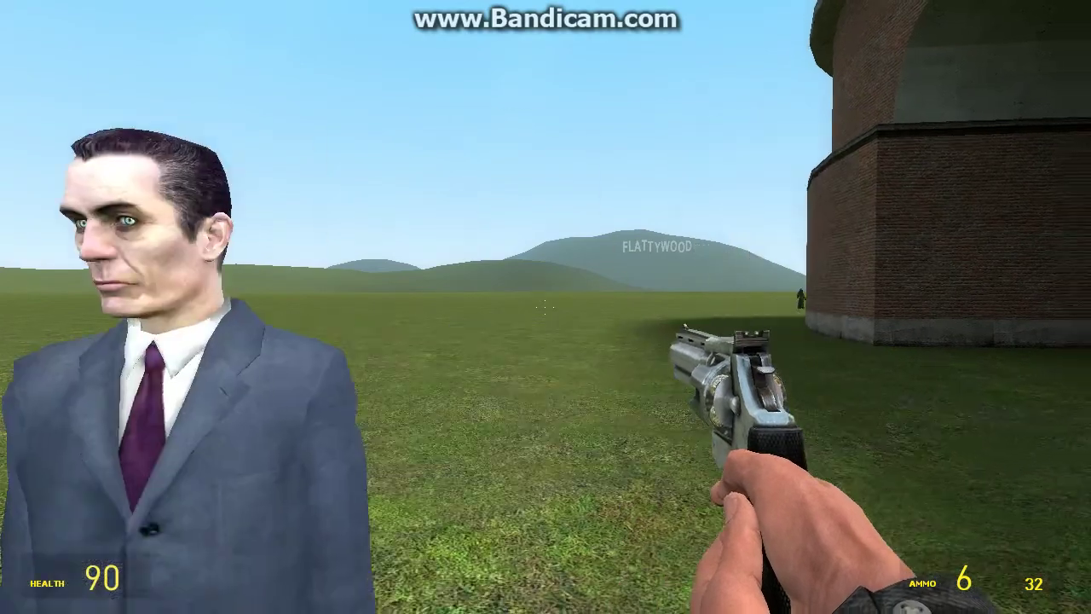
key(s)
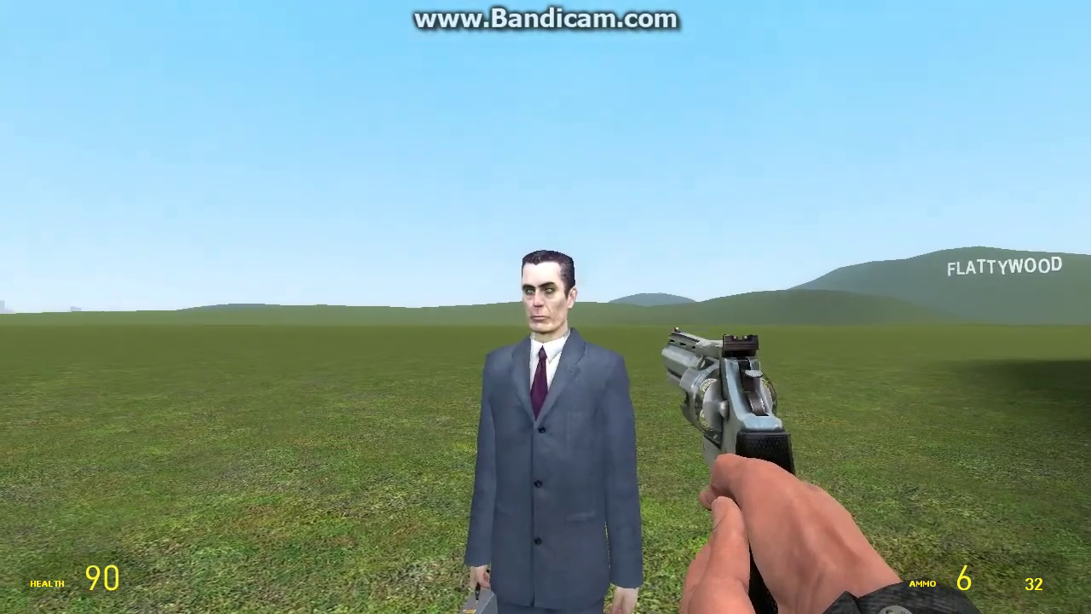
click(545, 307)
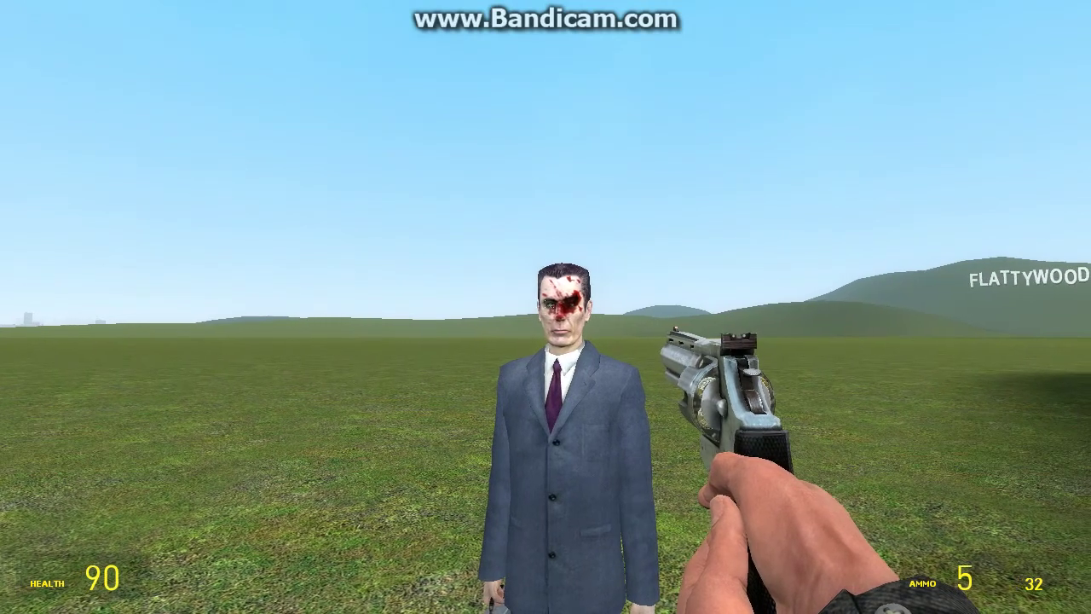
click(545, 307)
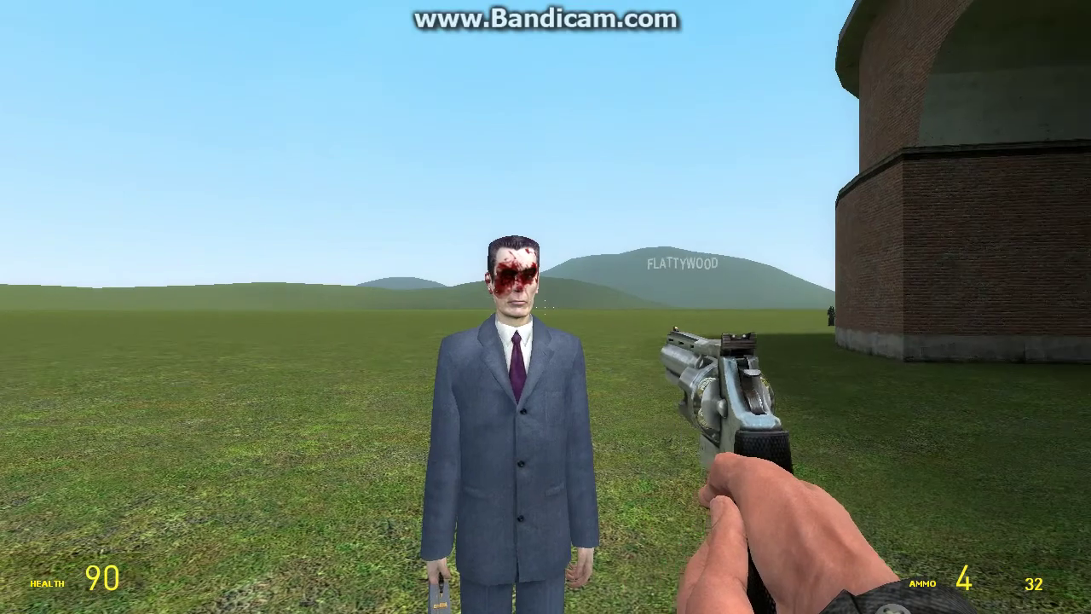
click(545, 307)
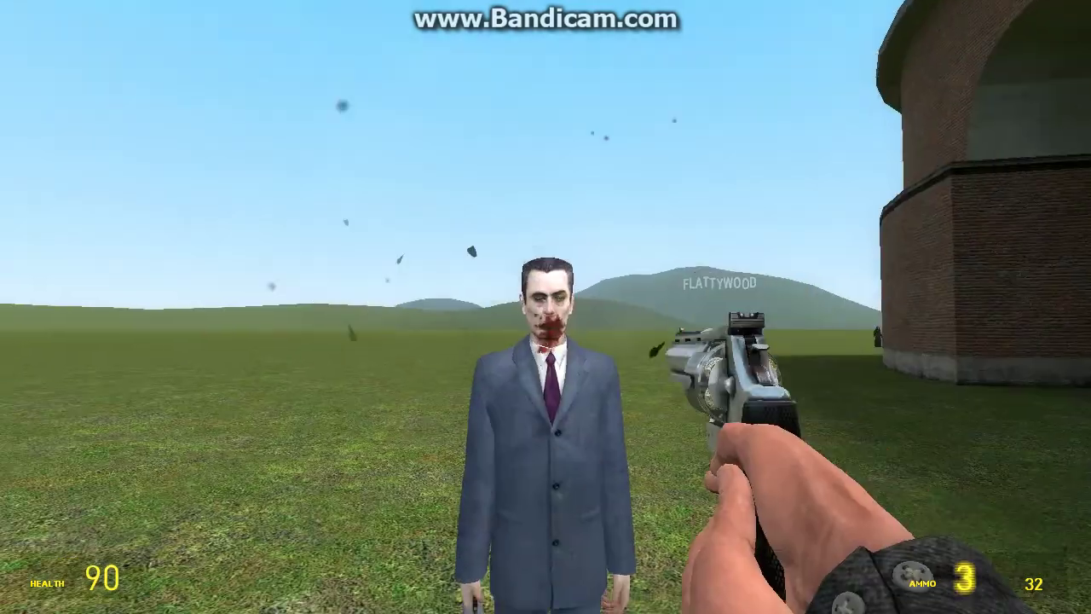
click(545, 307)
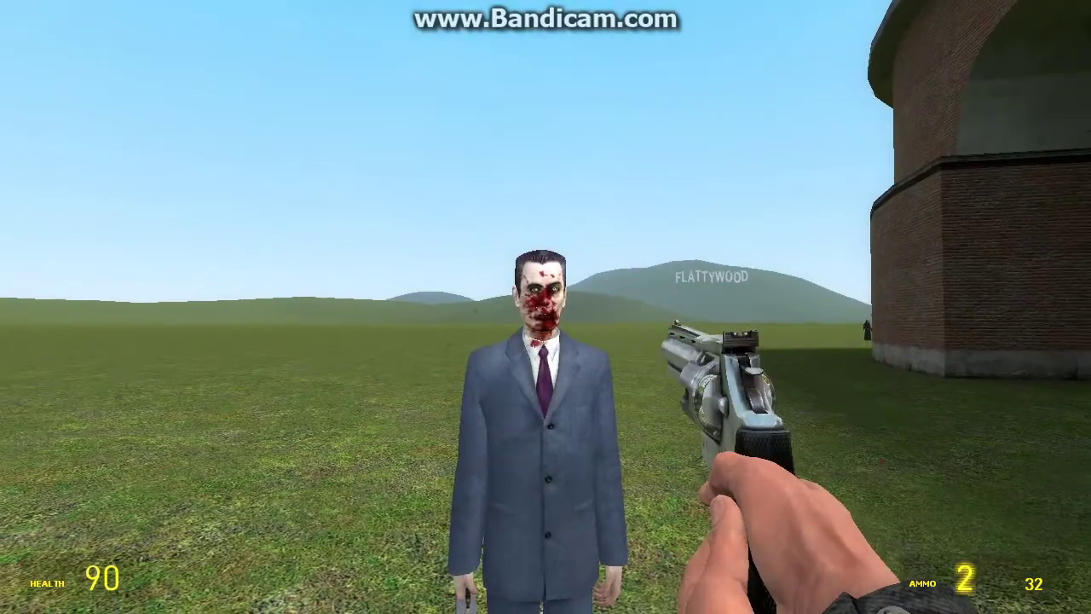
click(546, 307)
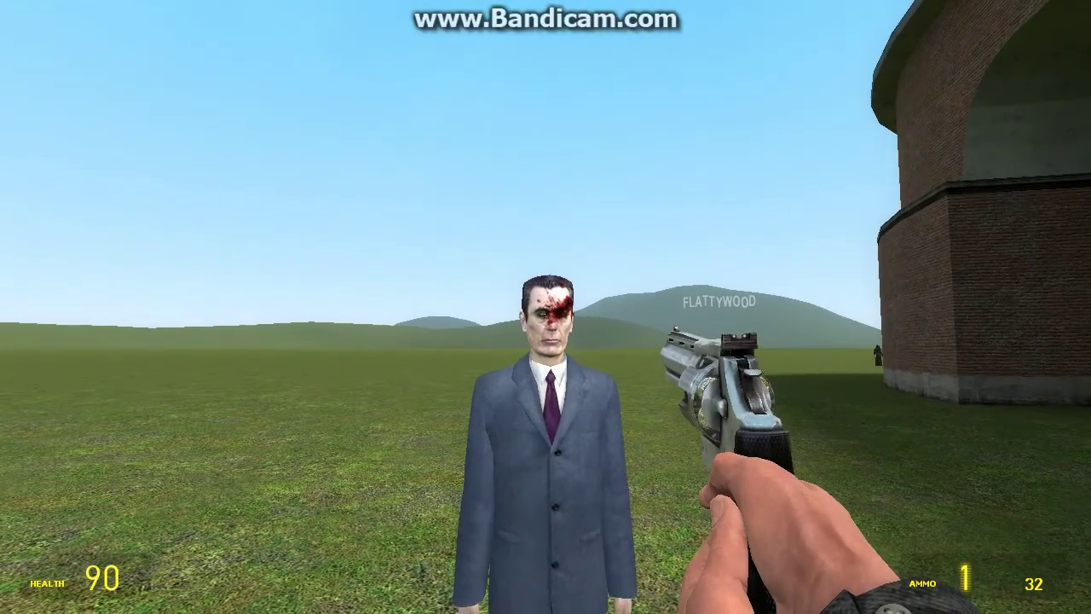
click(545, 307)
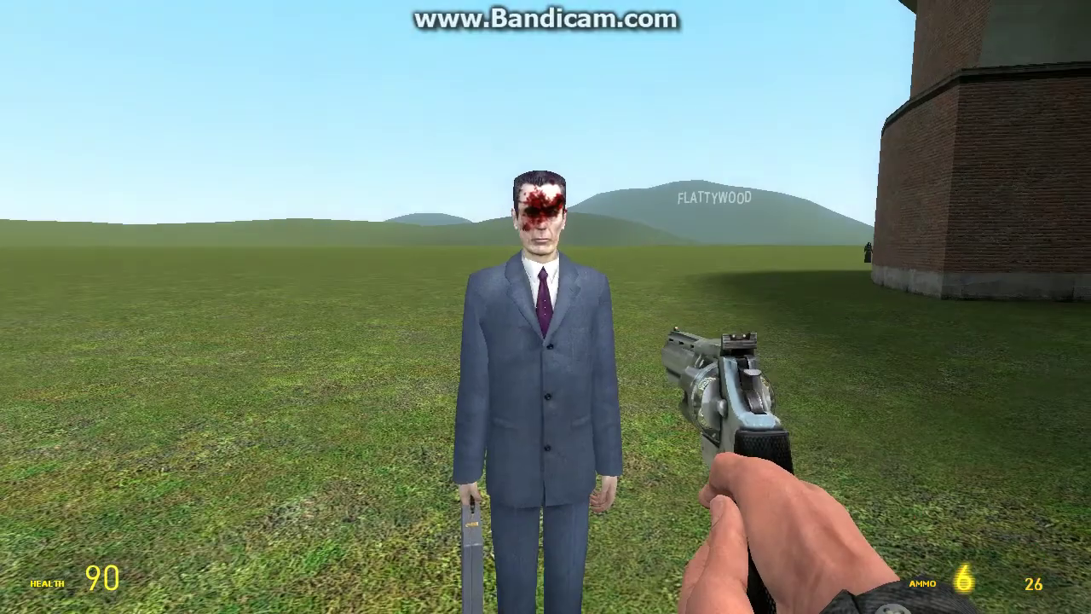
Step: After reloading, fire five more rounds into G-Man's head and reopen the NPC list
click(545, 307)
click(545, 307)
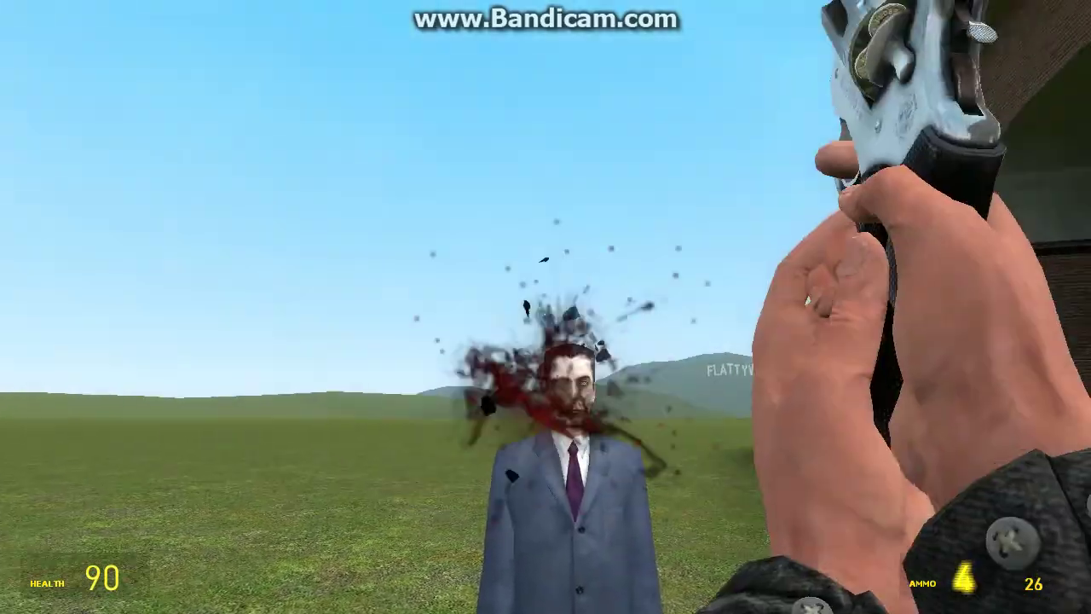
click(545, 307)
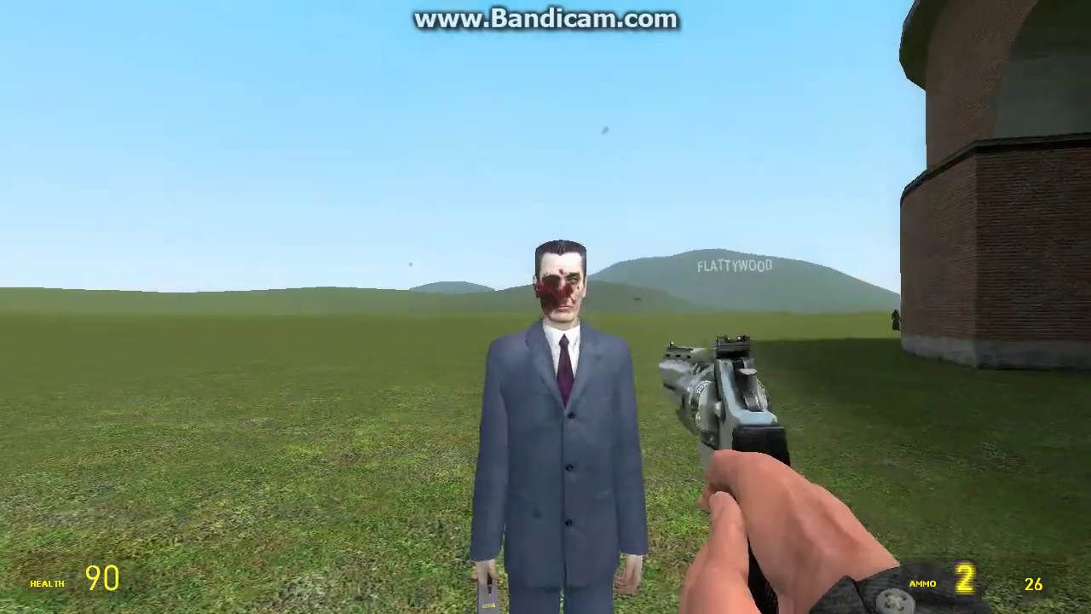
click(545, 307)
click(545, 307)
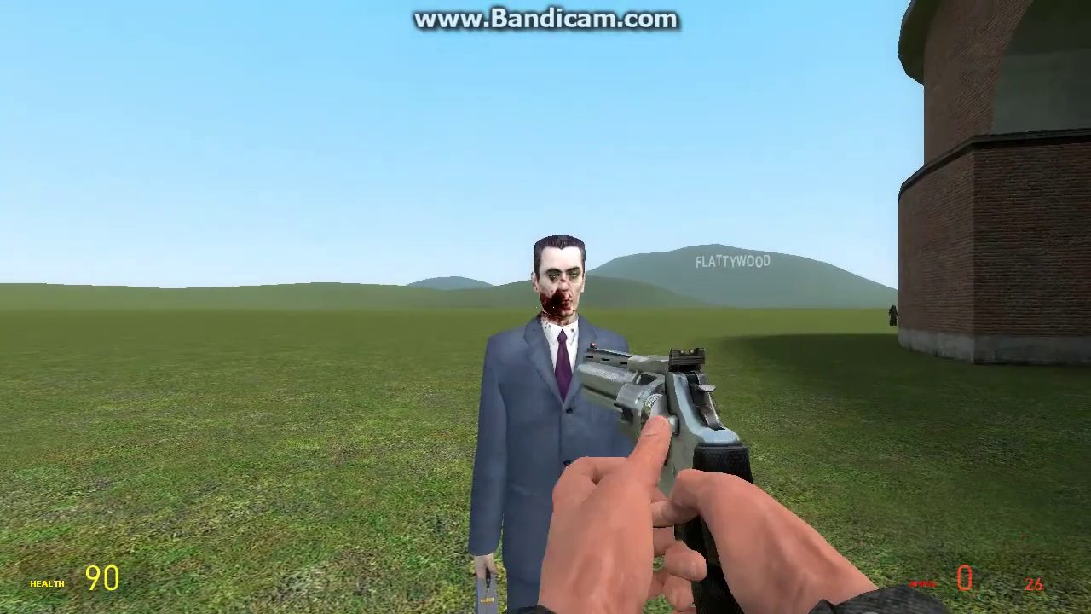
key(q)
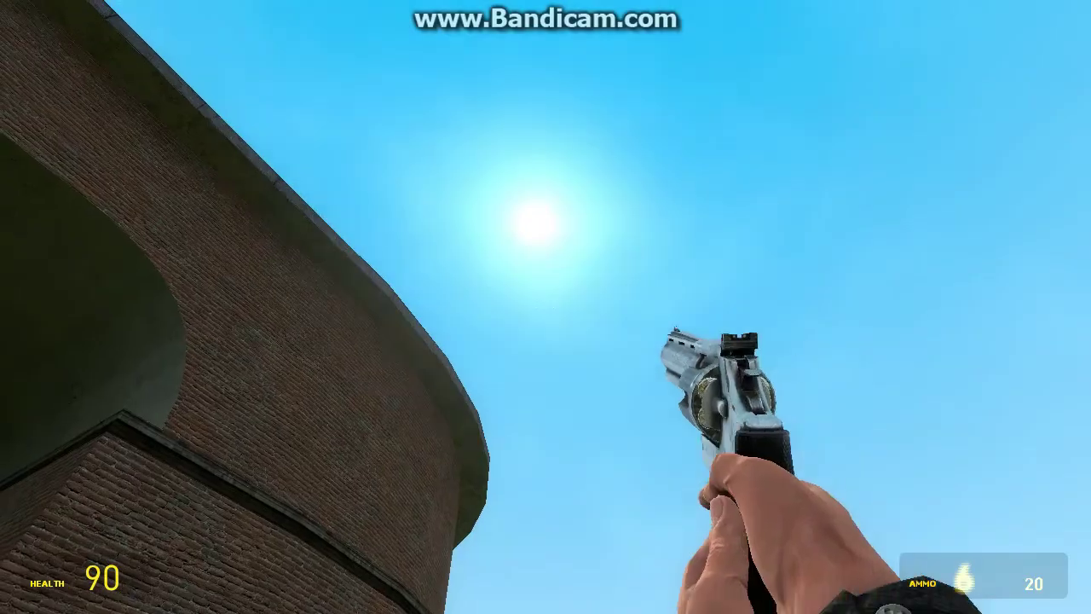
key(q)
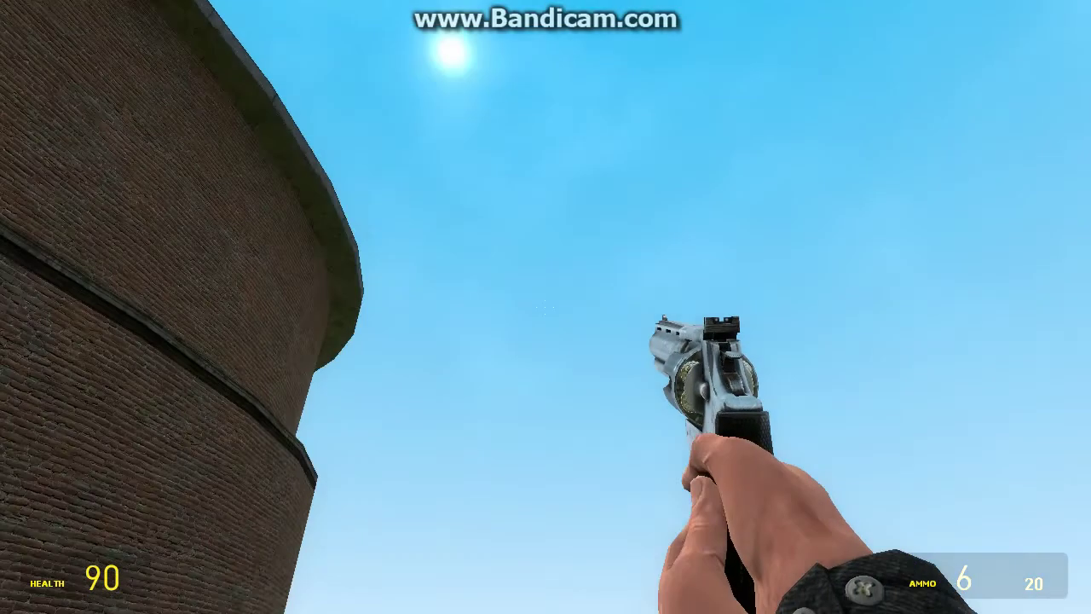
key(q)
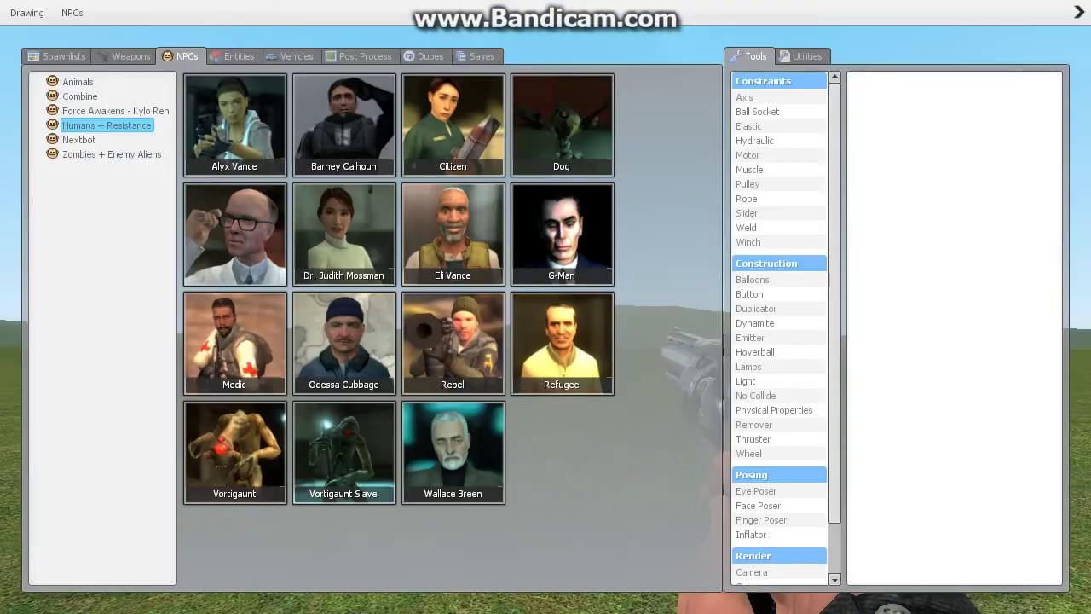
Step: Spawn Dr. Isaac Kleiner in the field and shoot him dead with the .357
click(235, 235)
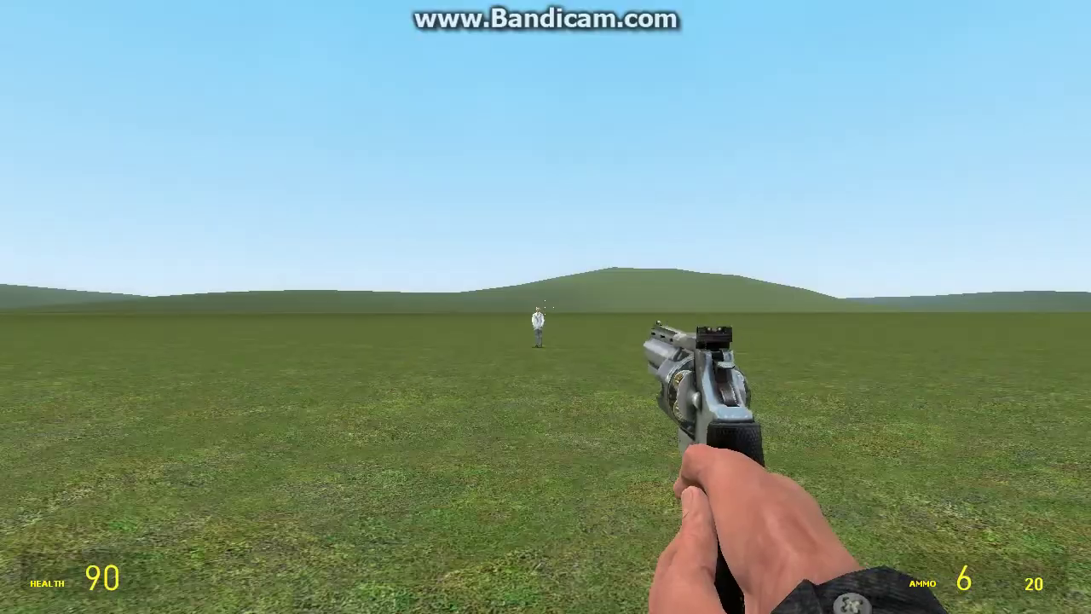
click(546, 307)
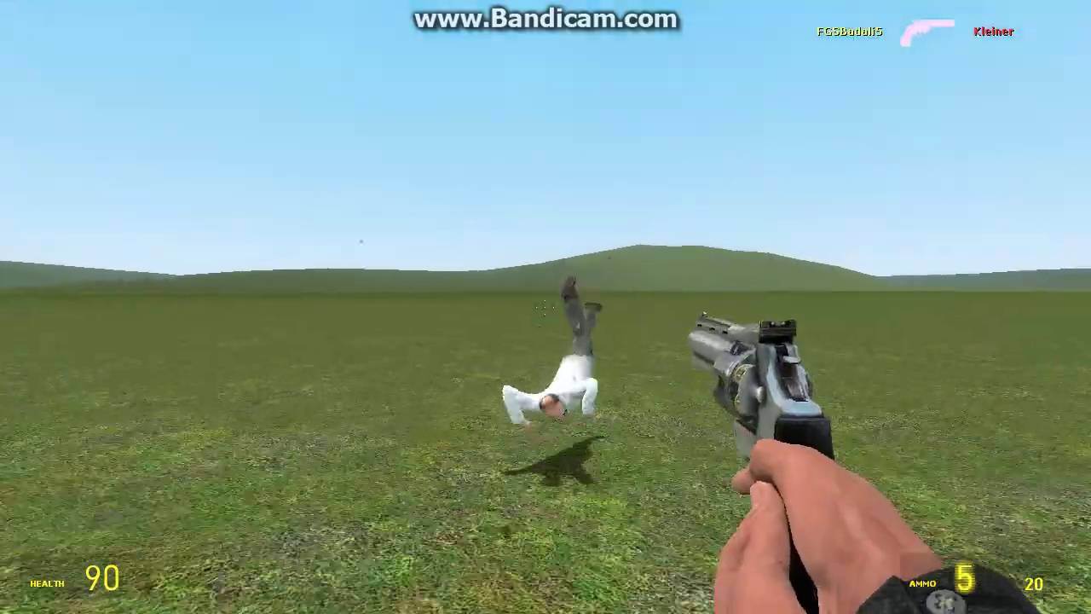
key(w)
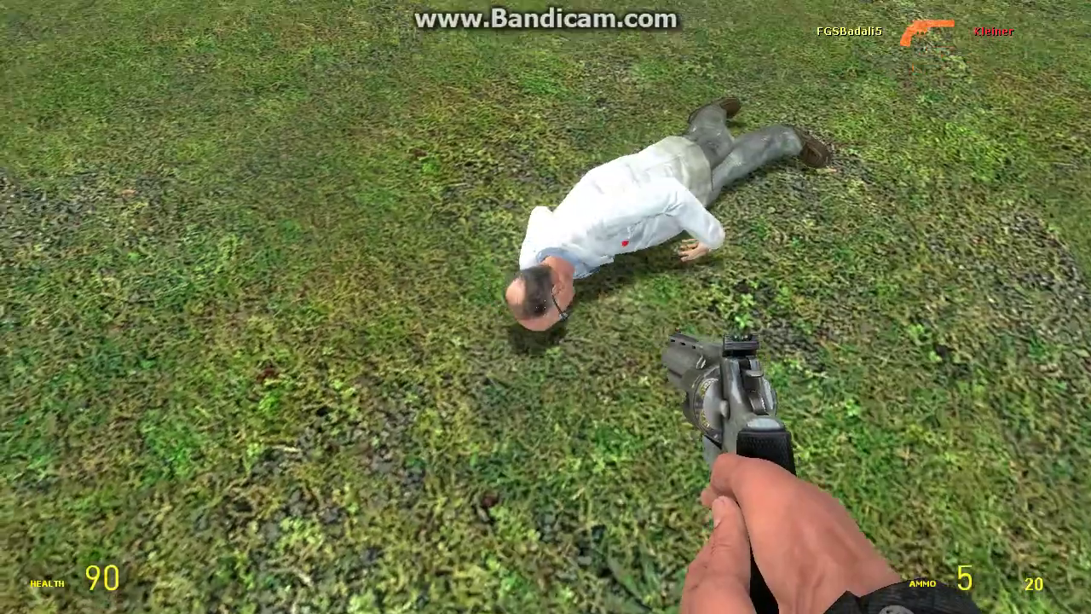
Step: Reload the revolver and shoot the second Kleiner by the brick building
key(q)
key(r)
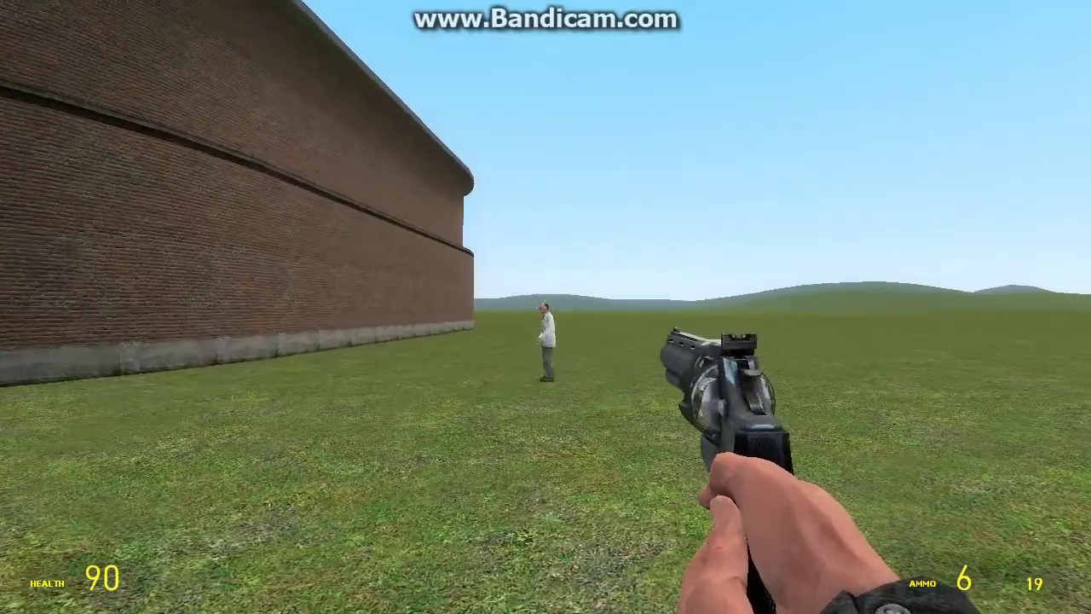
click(546, 307)
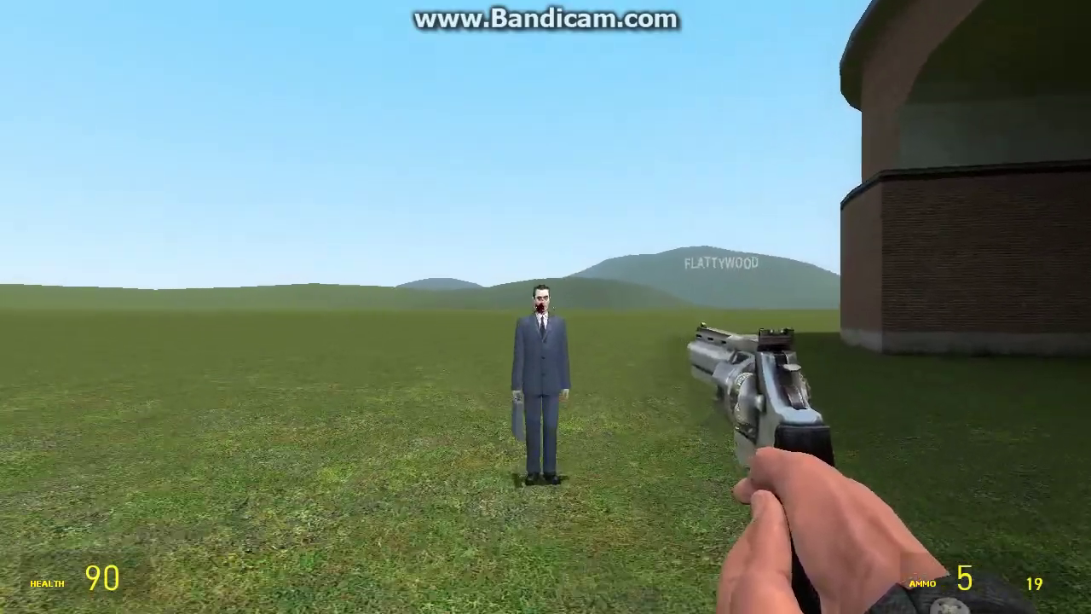
Step: Reload and shoot the hooded Kylo Ren NPC until it collapses on the grass
click(546, 307)
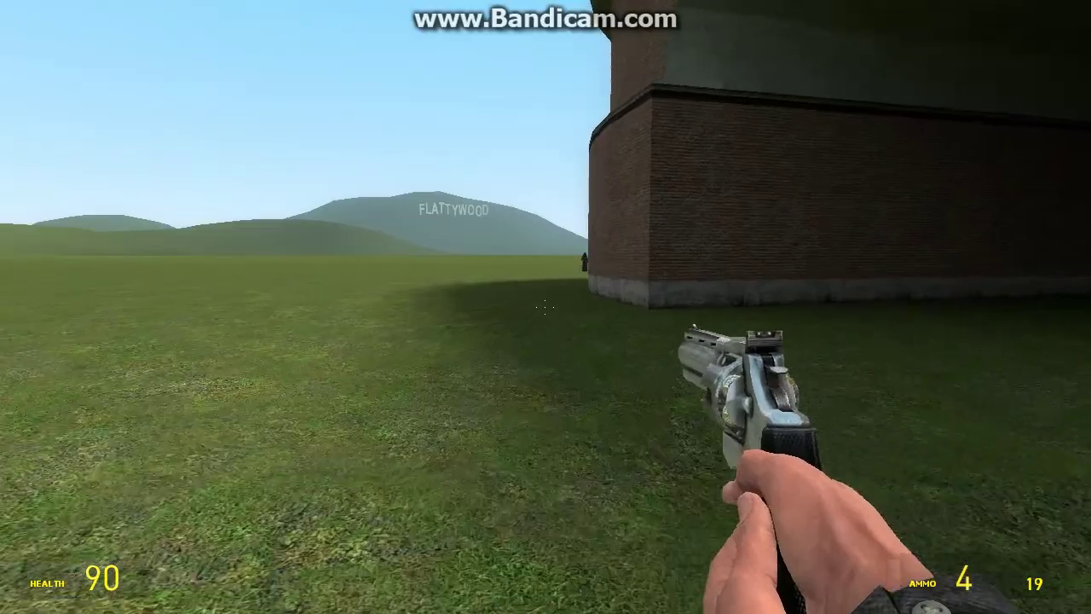
key(r)
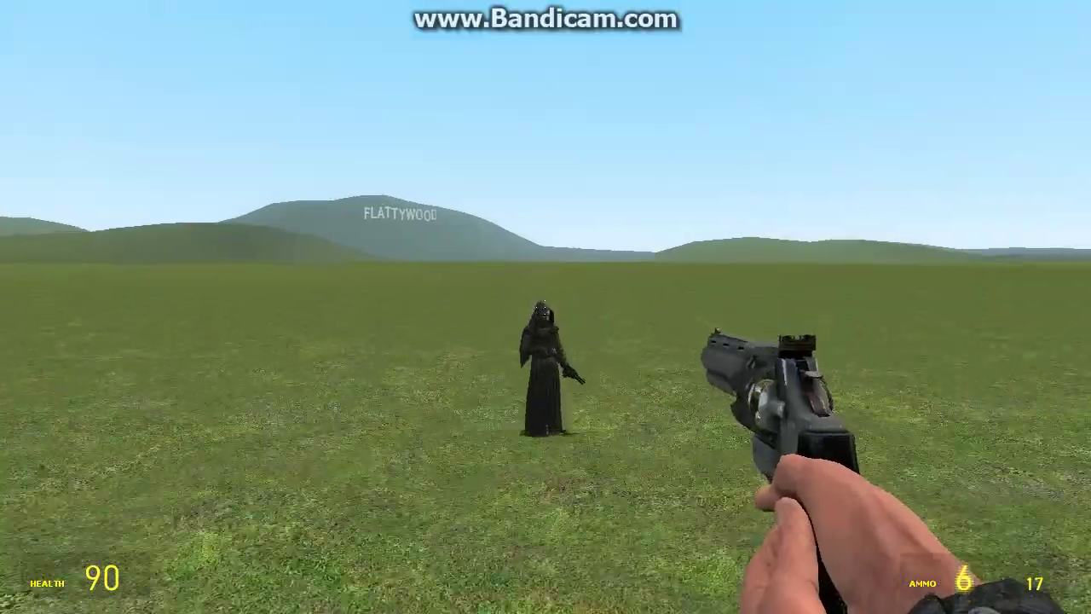
click(546, 307)
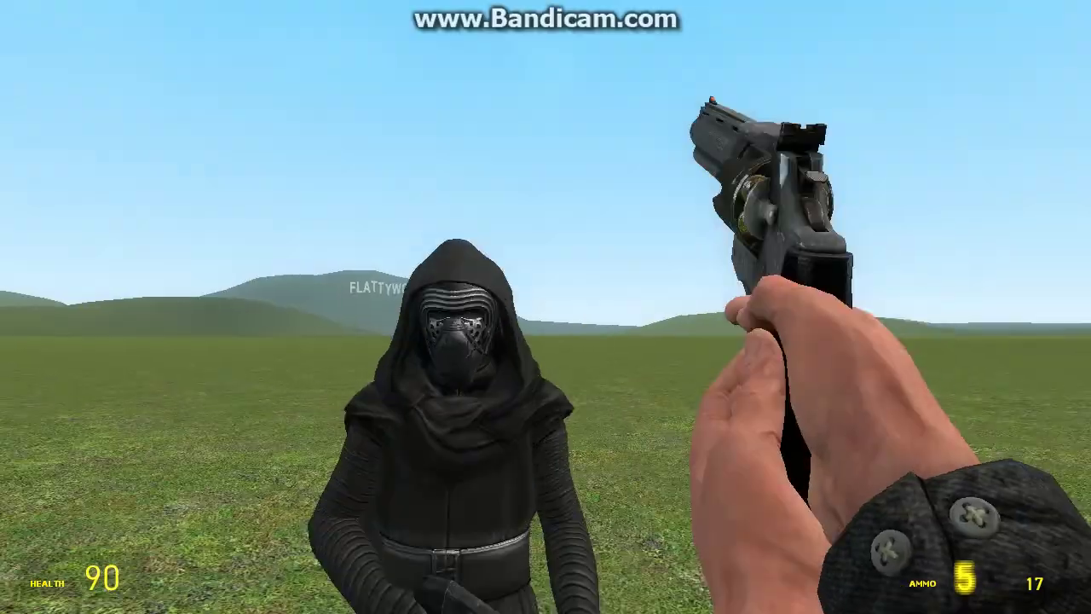
key(e)
click(545, 307)
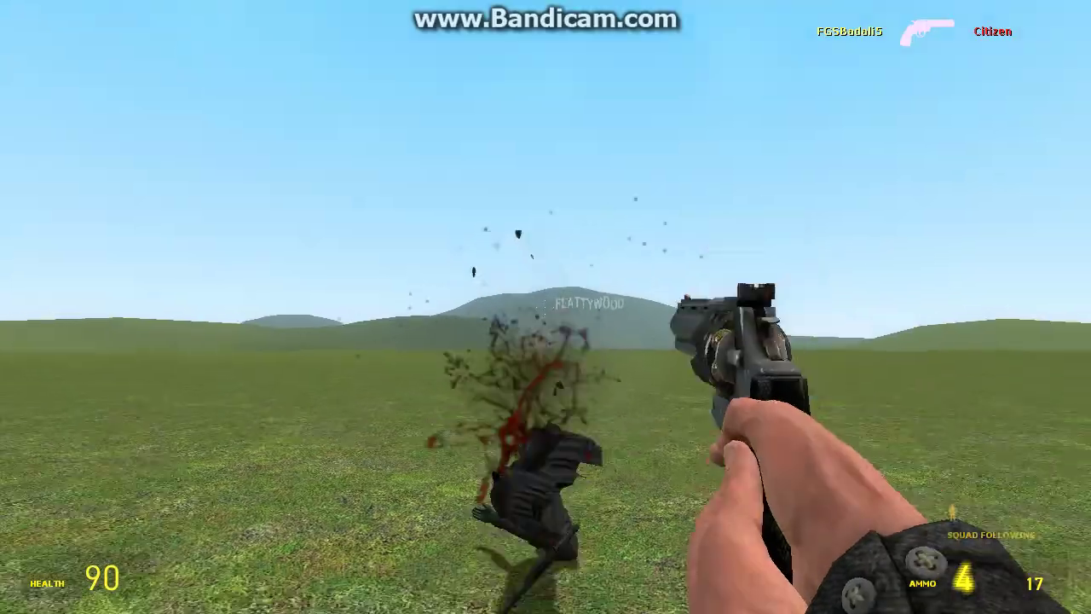
key(r)
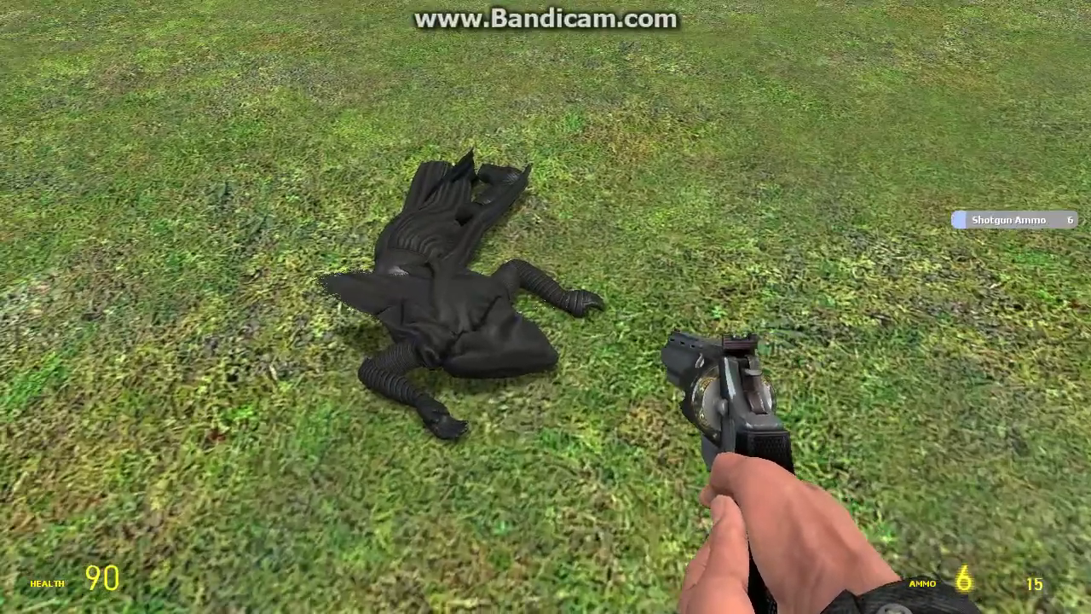
Step: Browse the spawn menu's entities and weapons to the utility category and take the Physics Gun
key(q)
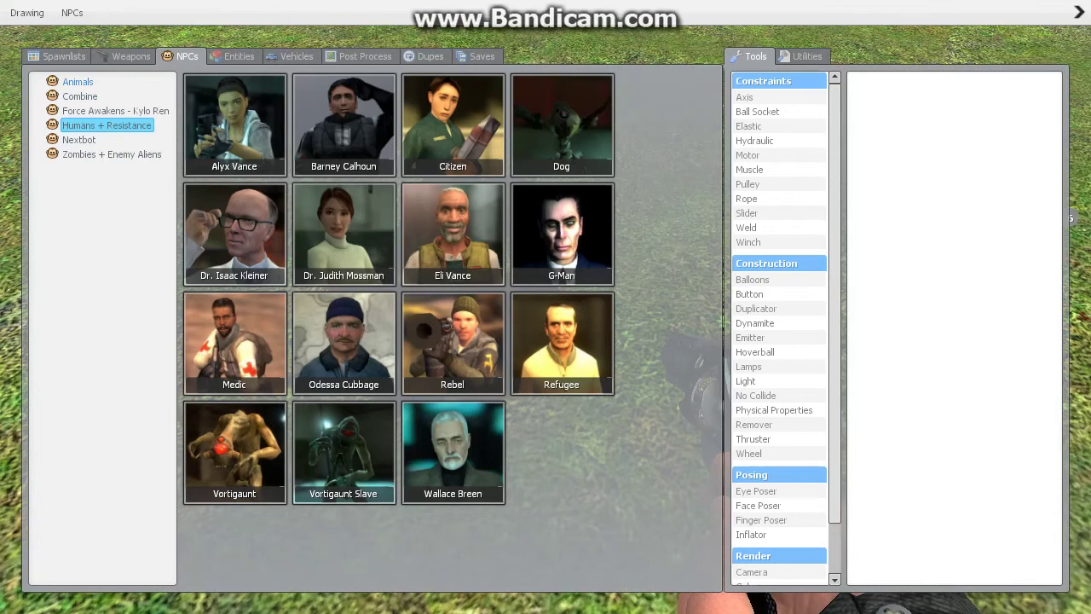
click(77, 82)
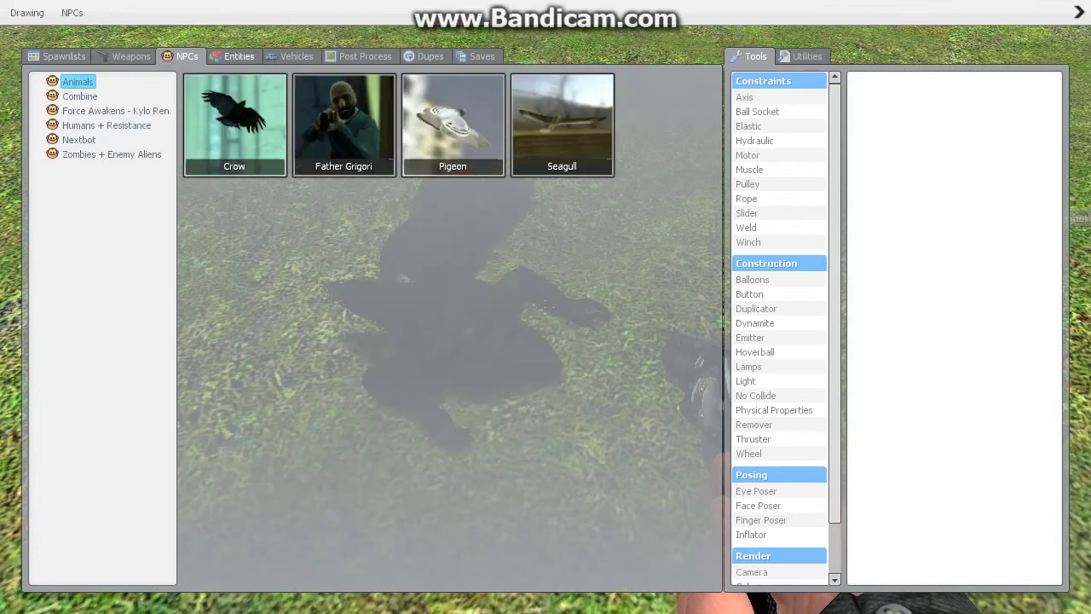
click(235, 56)
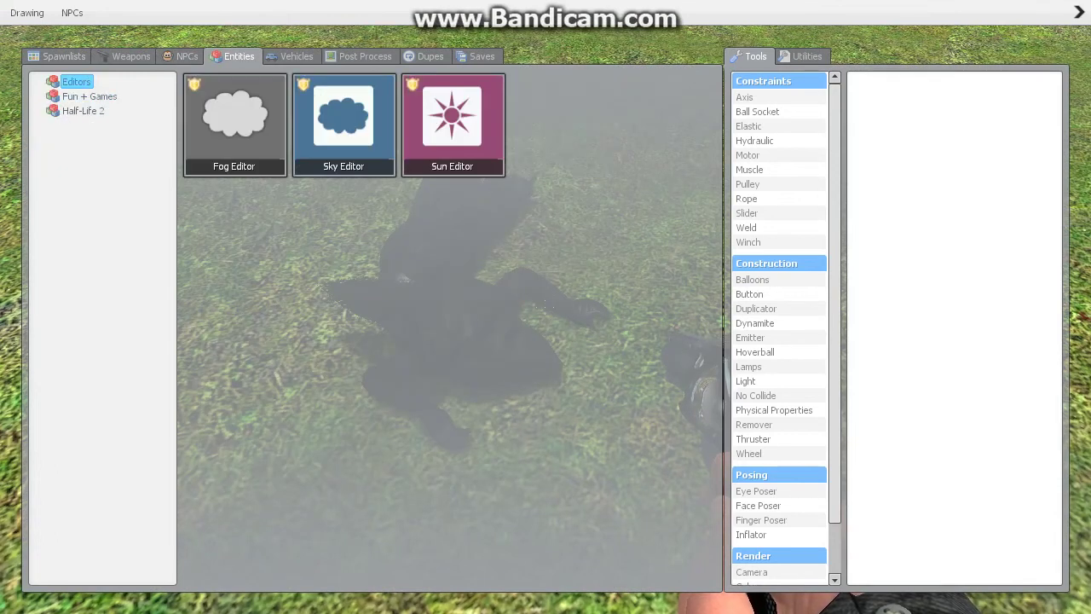
click(89, 96)
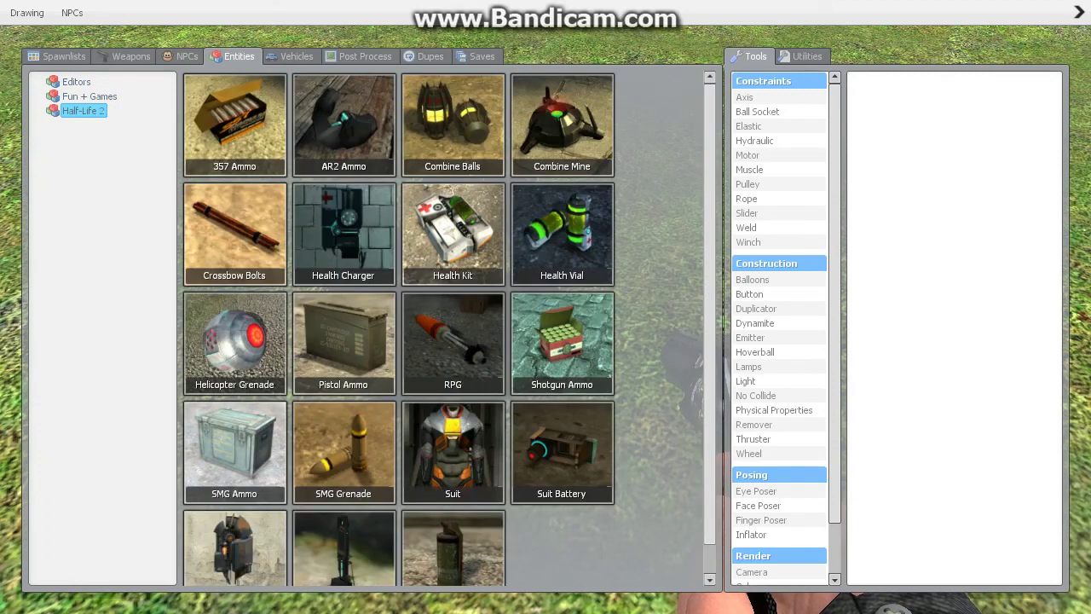
click(126, 57)
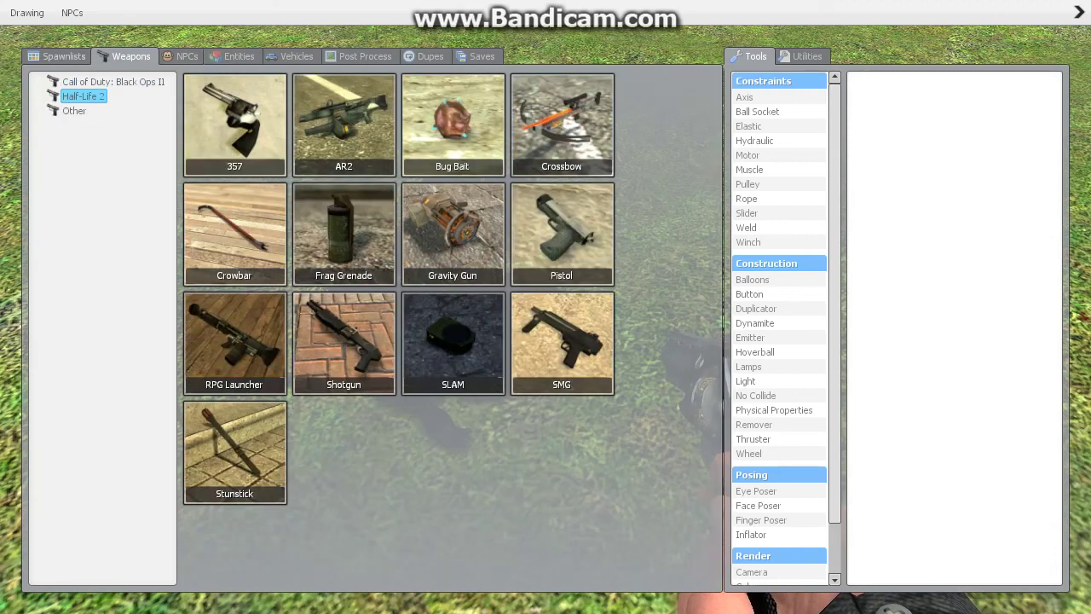
click(60, 56)
click(126, 57)
click(74, 111)
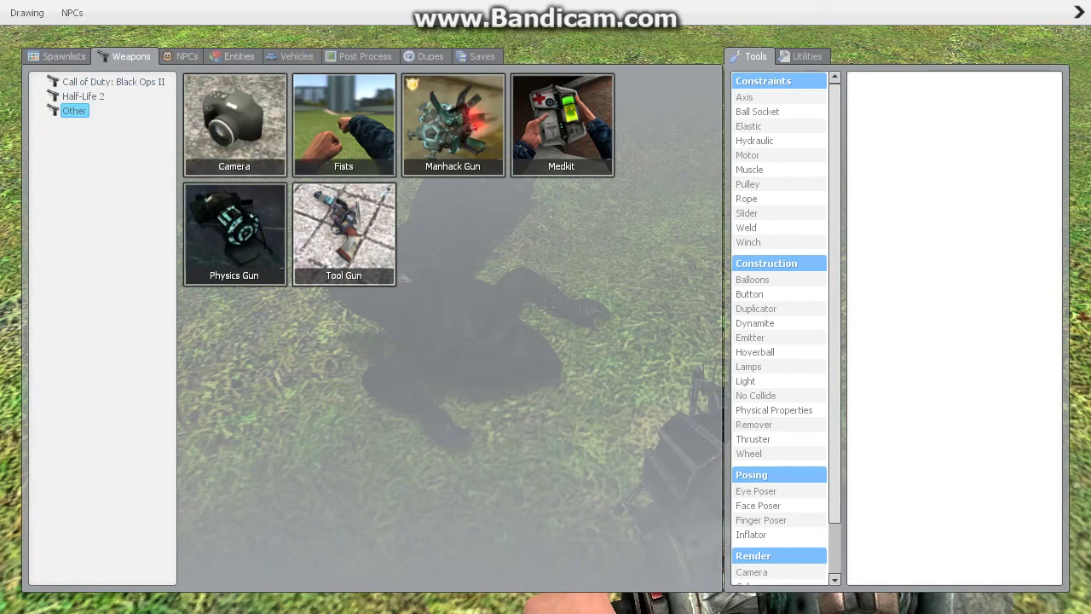
Step: Spawn a Refugee from the Humans + Resistance NPCs in front of the player
click(235, 56)
click(184, 56)
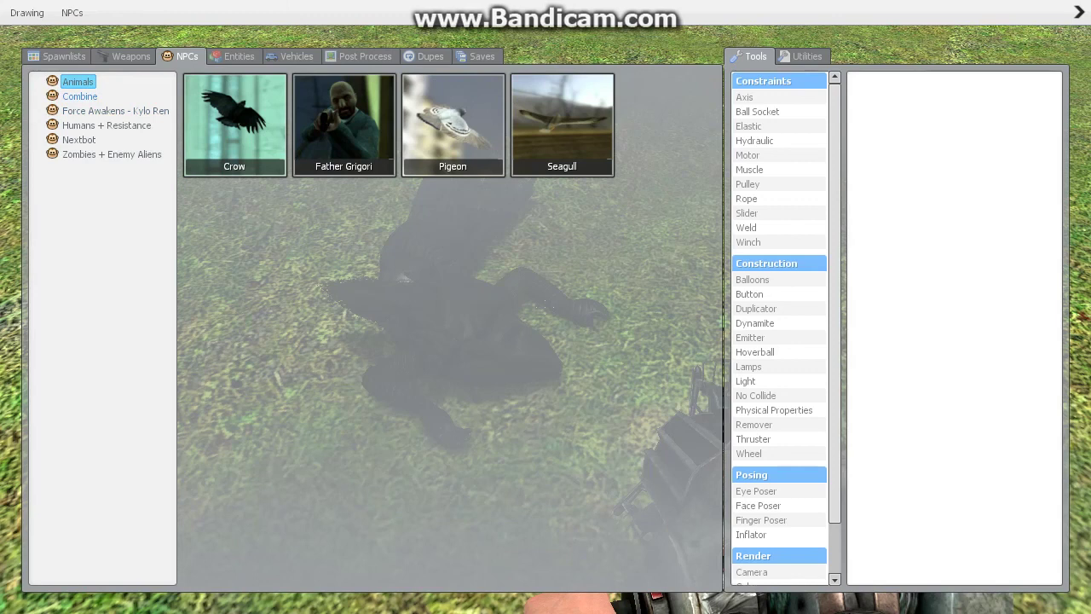
click(79, 96)
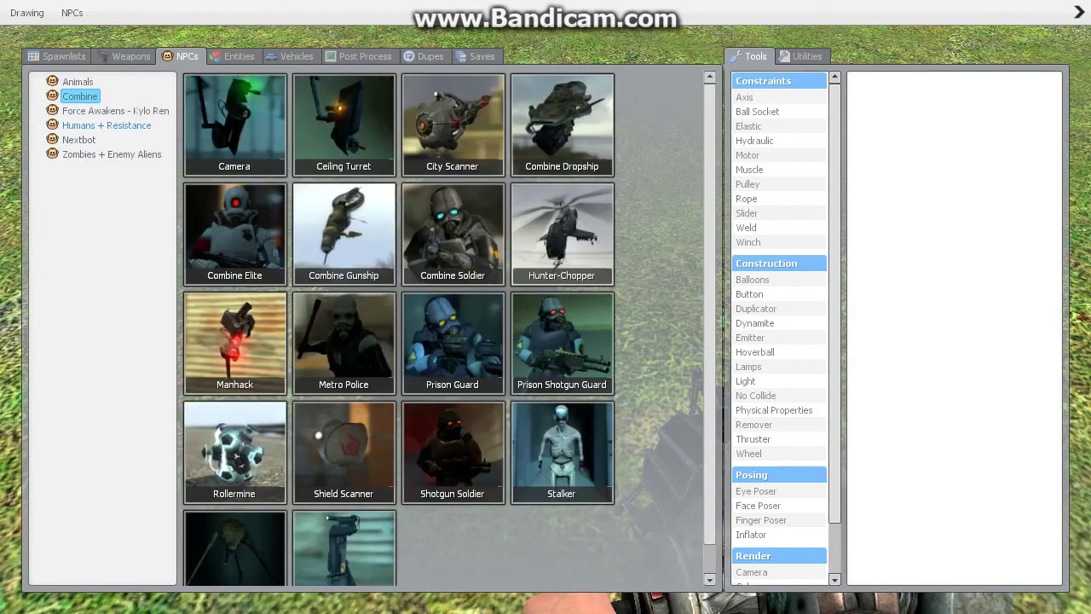
click(107, 125)
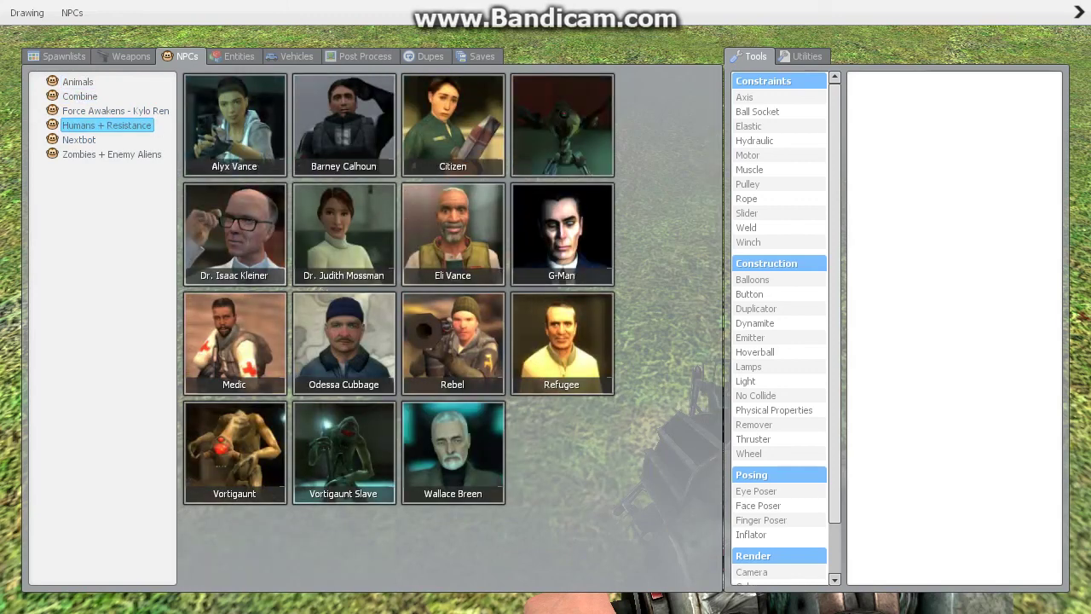
click(561, 294)
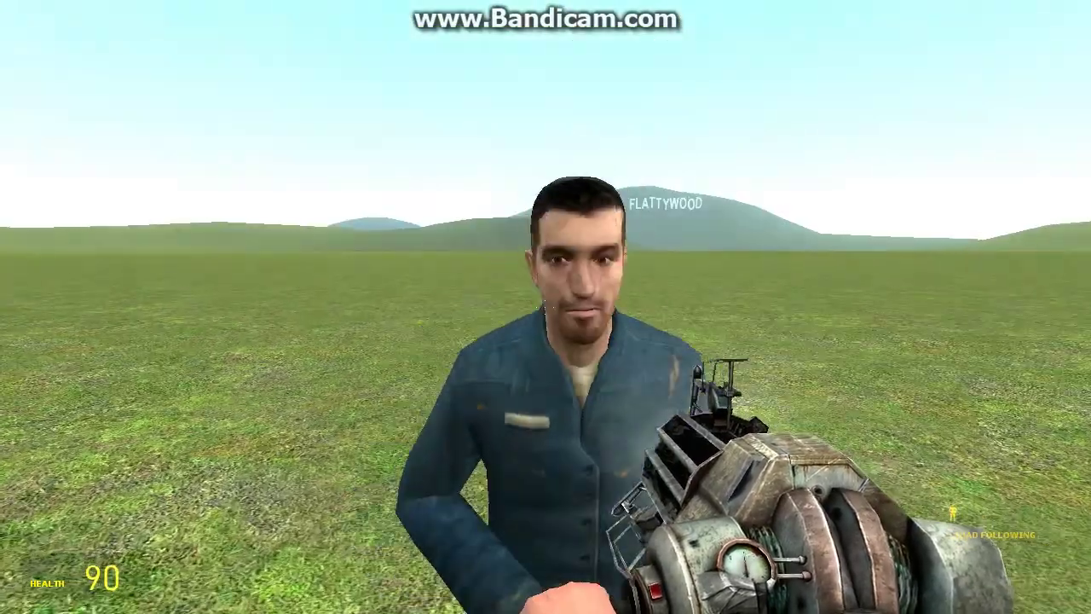
Step: Spawn a citizen ragdoll from the Half-Life 2 Characters spawnlist and lift it with the physgun
key(q)
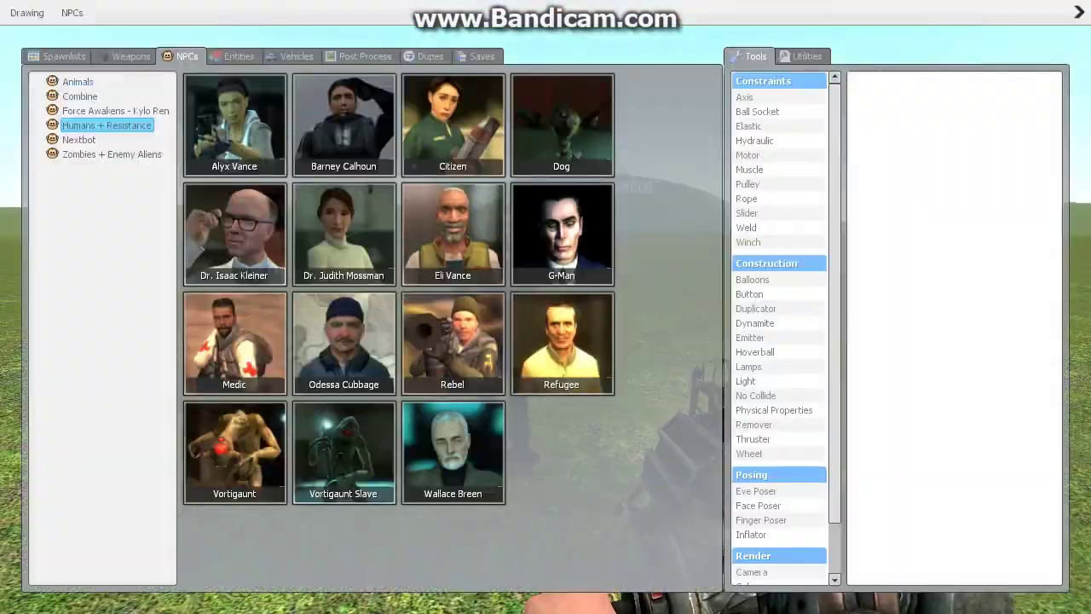
click(56, 57)
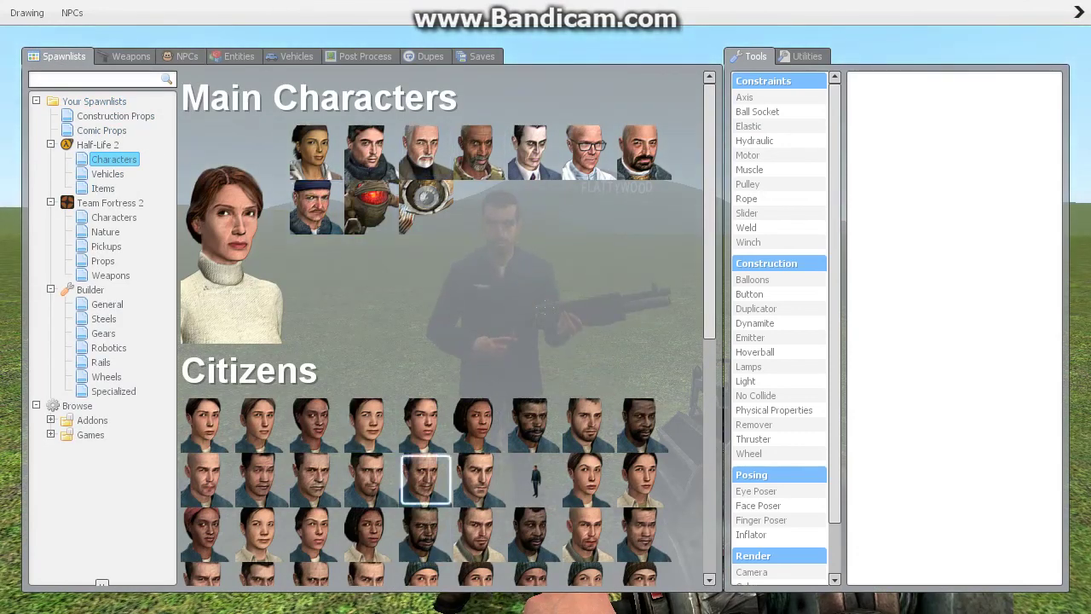
key(q)
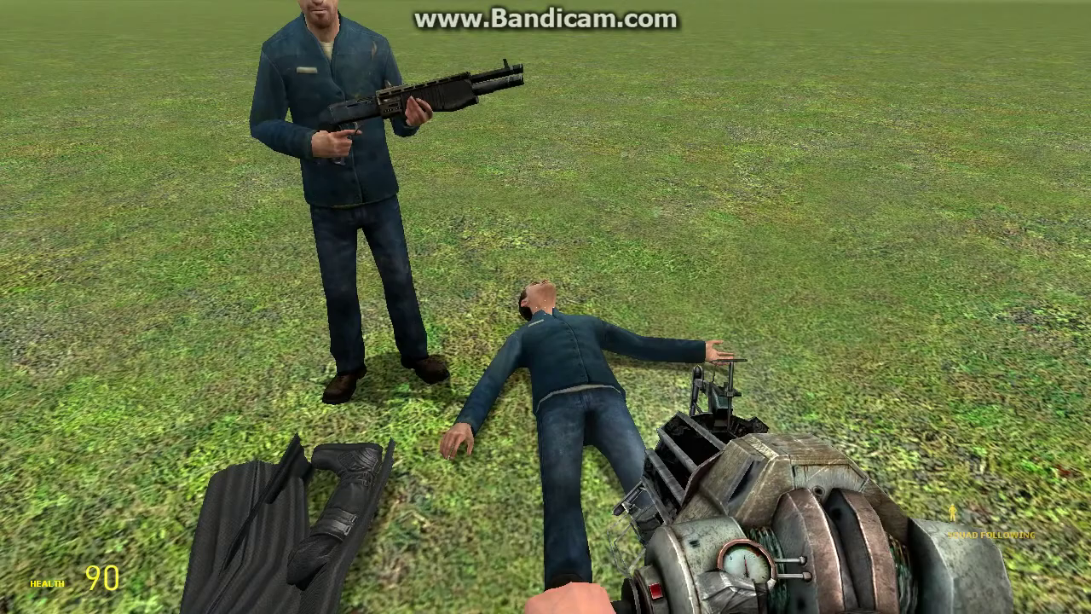
click(546, 307)
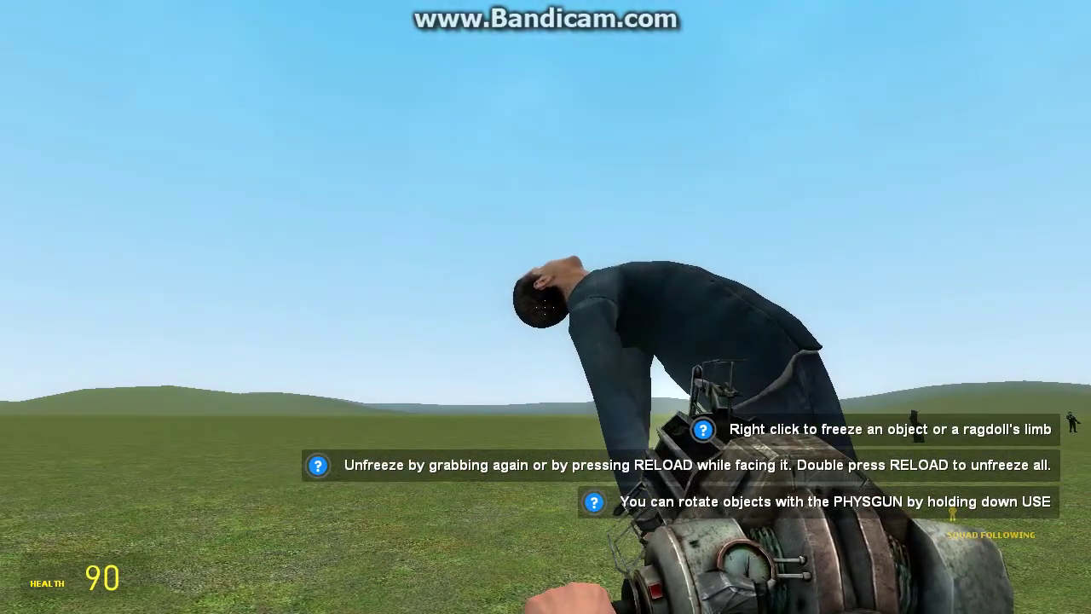
Step: Carry the citizen ragdoll down, catch it, raise it skyward and release it over the field
drag(546, 307, 546, 307)
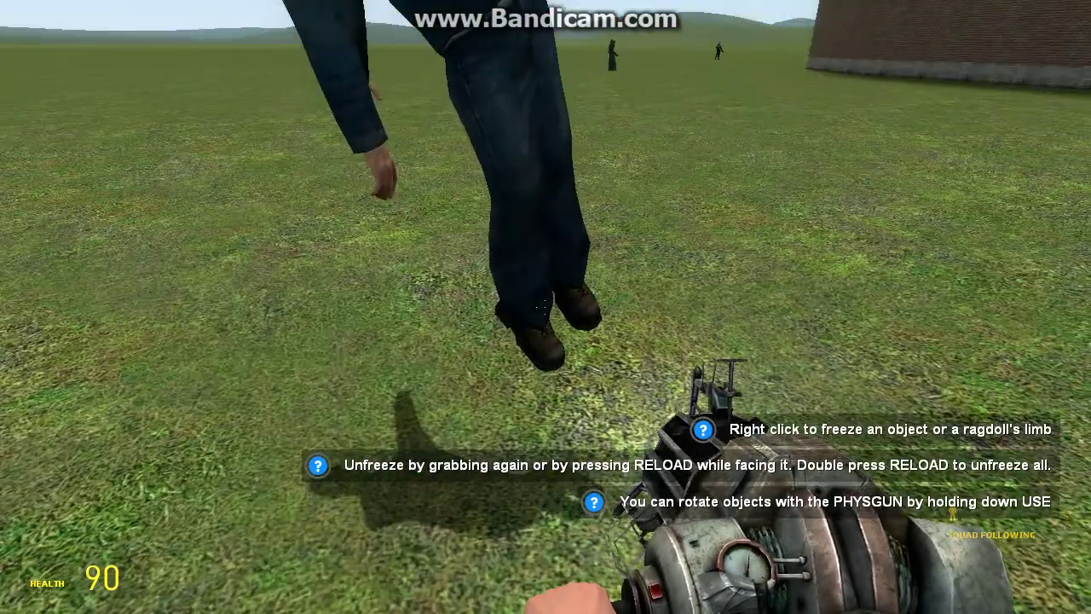
drag(546, 307, 546, 306)
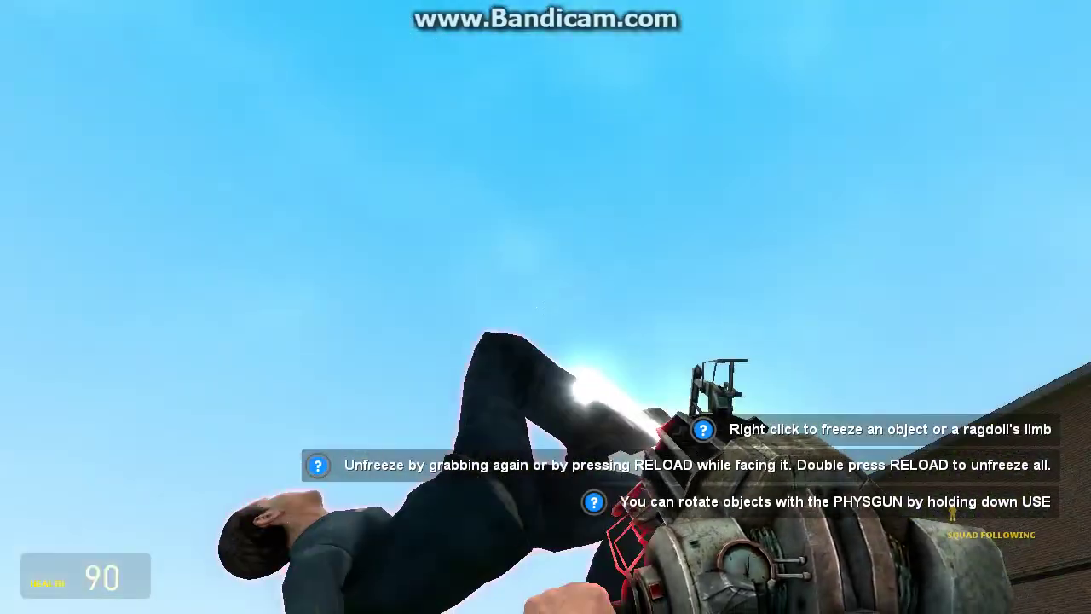
drag(546, 306, 546, 307)
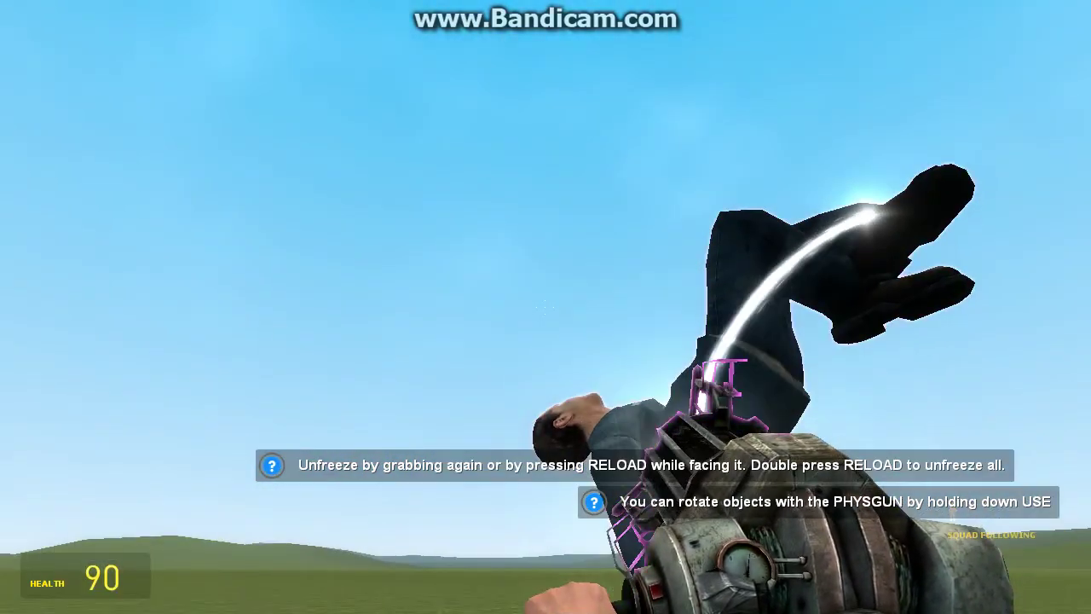
drag(545, 307, 546, 306)
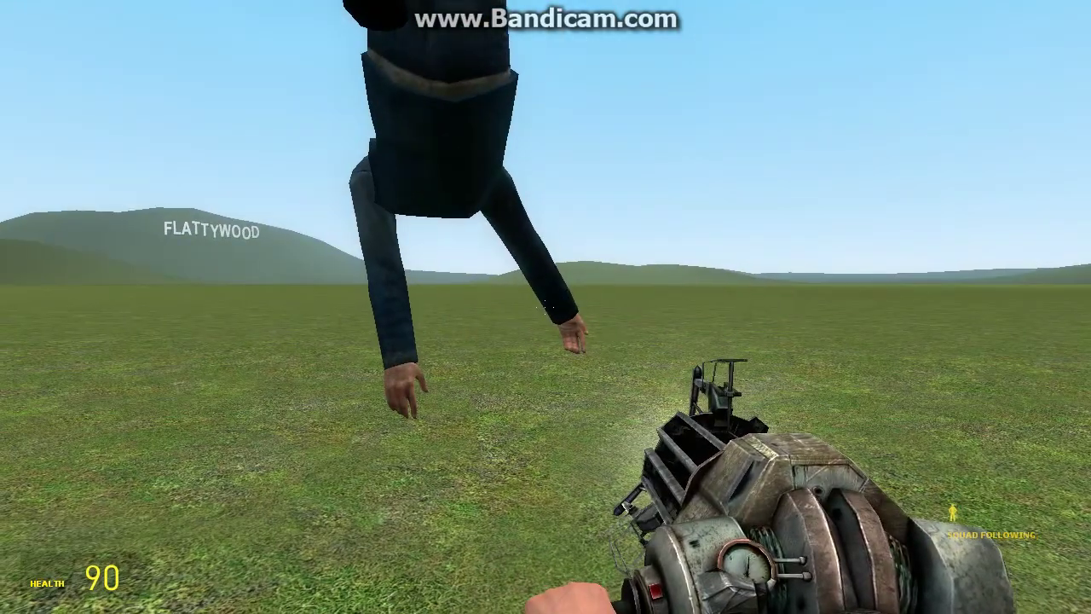
Step: Grab the ragdoll again near the standing citizen and fling it far across the field
click(546, 307)
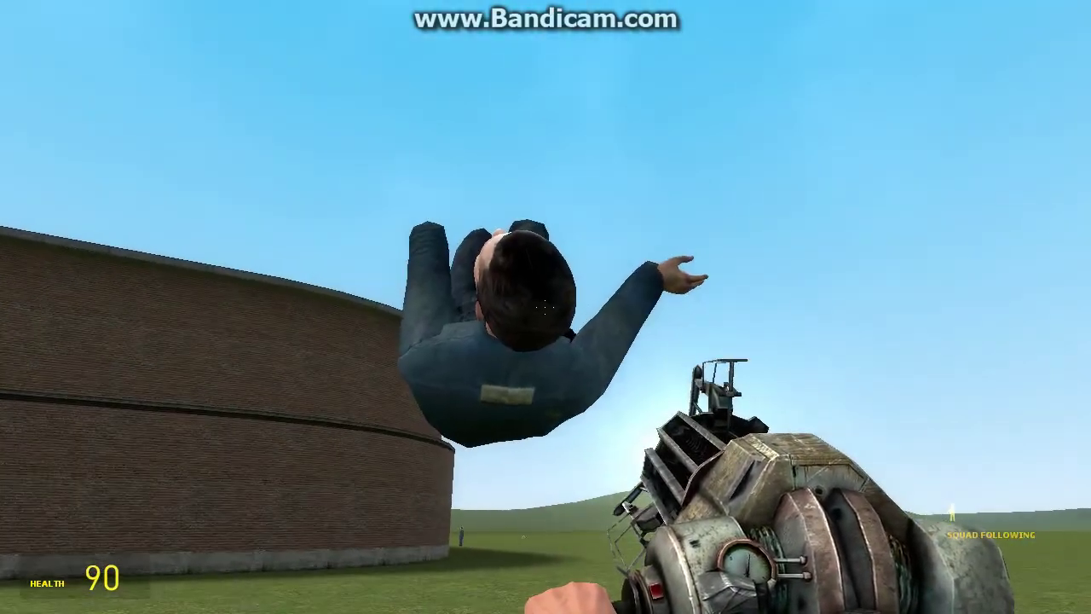
click(546, 307)
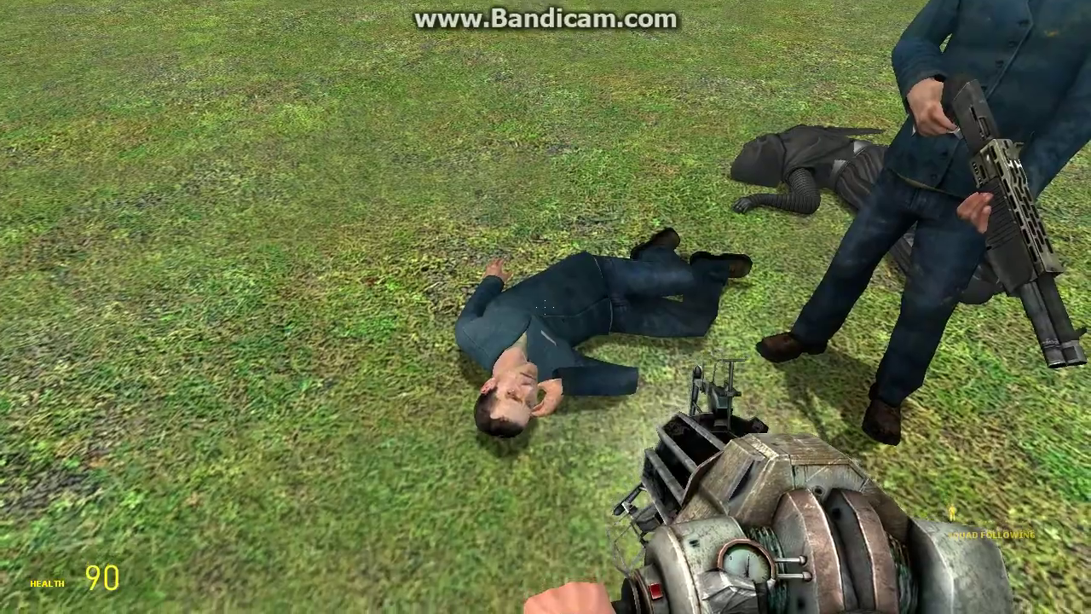
drag(546, 307, 545, 307)
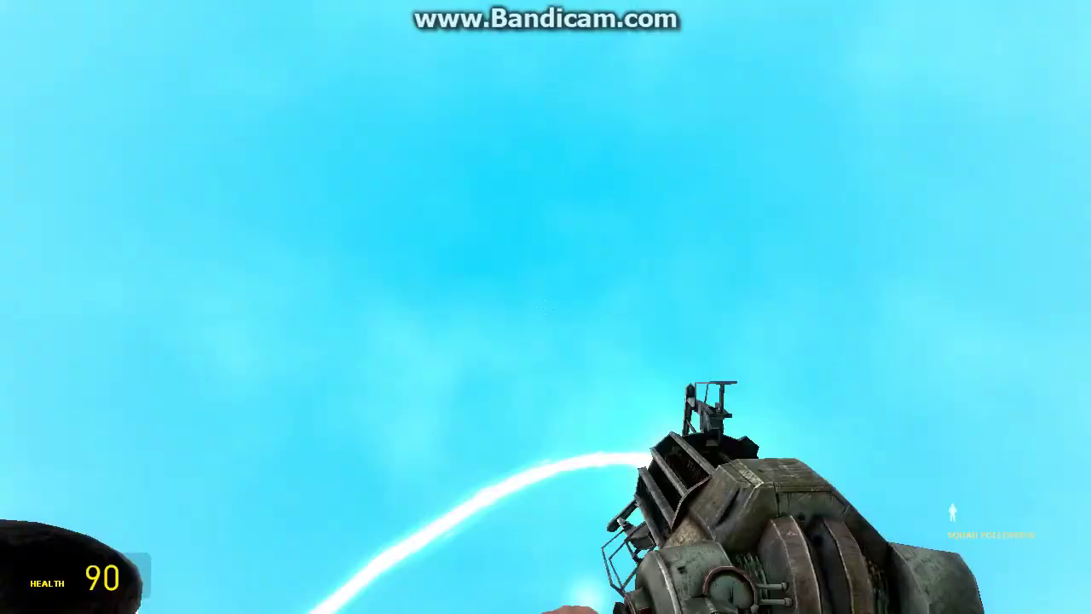
drag(545, 307, 546, 307)
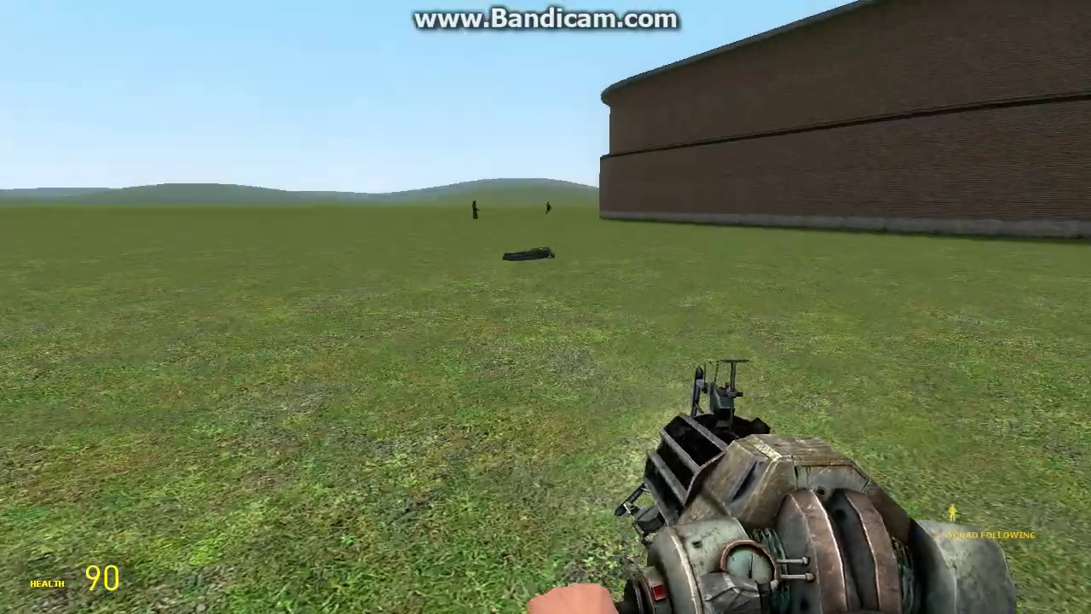
key(q)
Step: Equip the .357 revolver from the Half-Life 2 weapons list
click(126, 56)
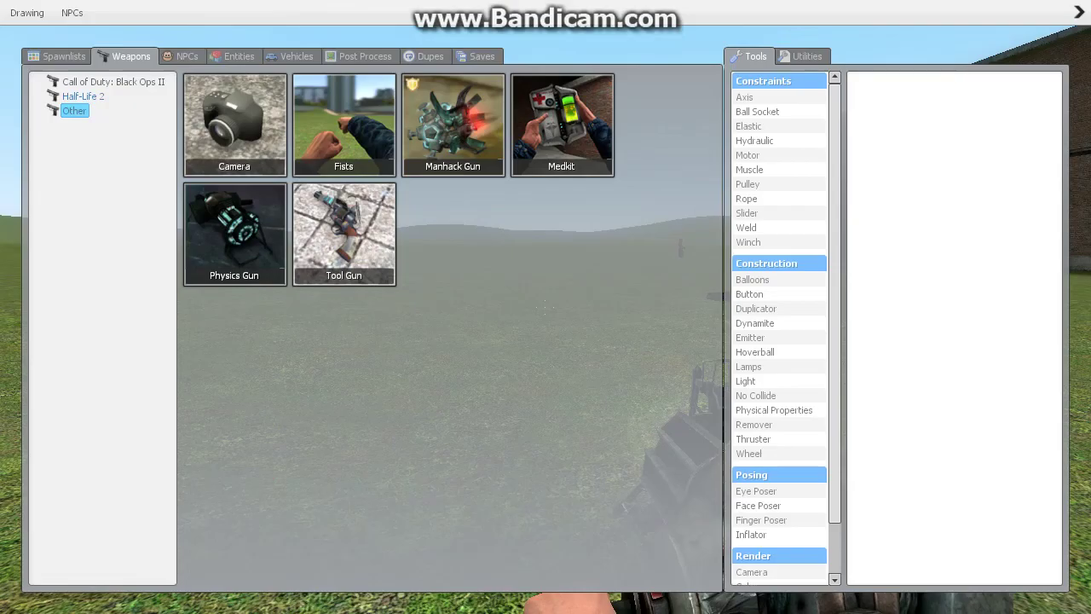
click(83, 96)
click(235, 124)
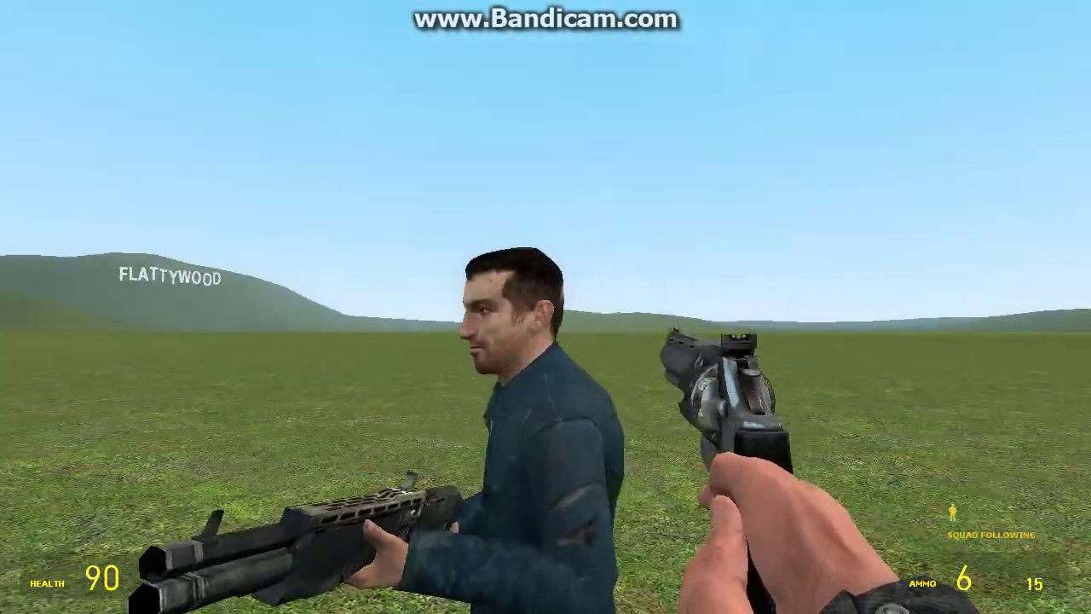
Step: Shoot the standing citizen twice, reloading the .357 after each shot, then approach the hooded figure
click(545, 307)
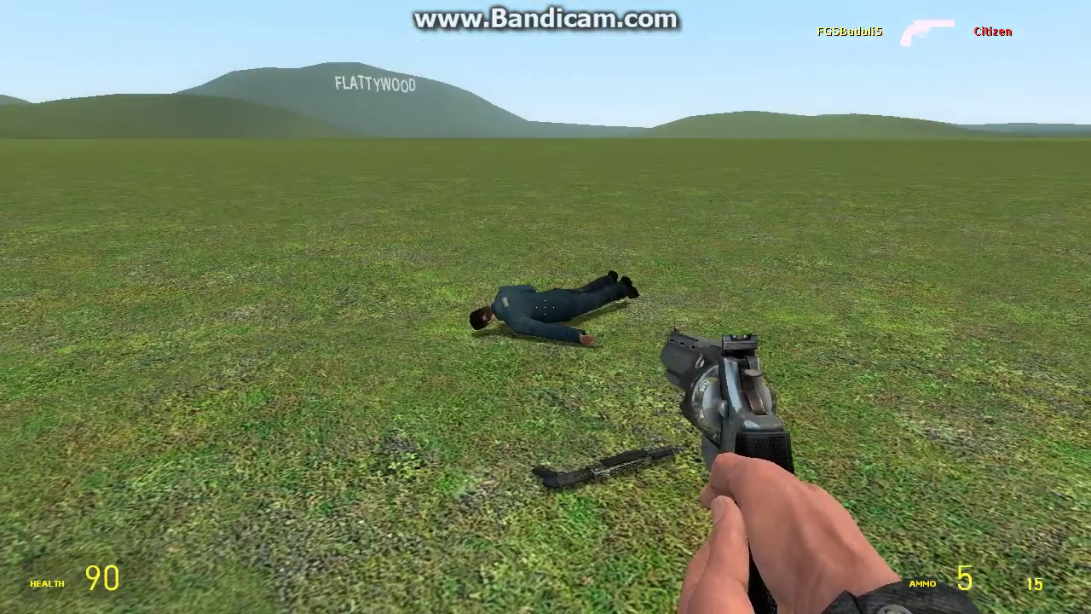
key(r)
click(546, 307)
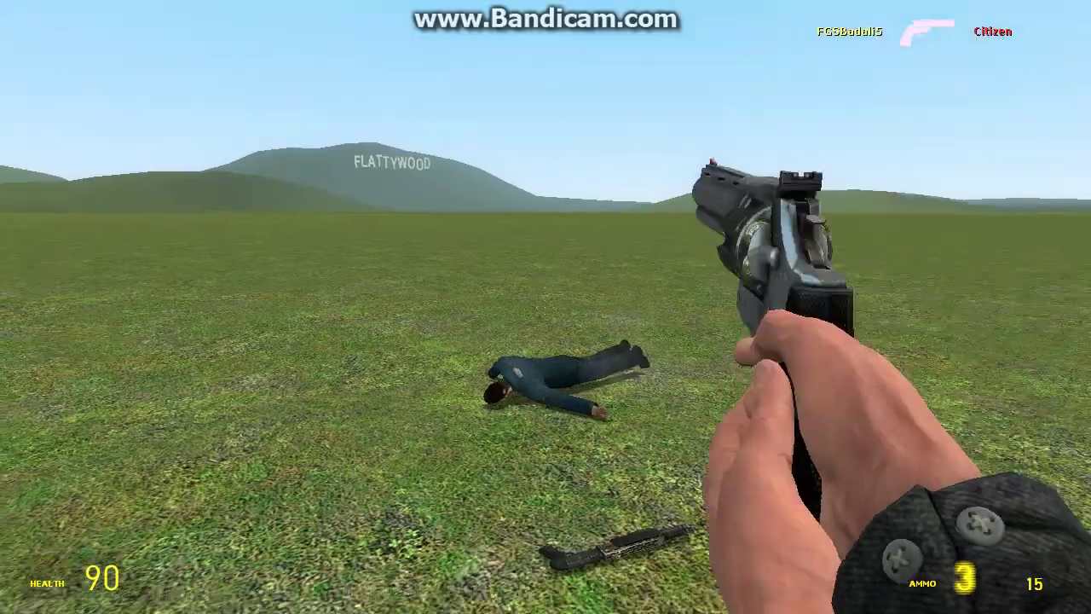
key(r)
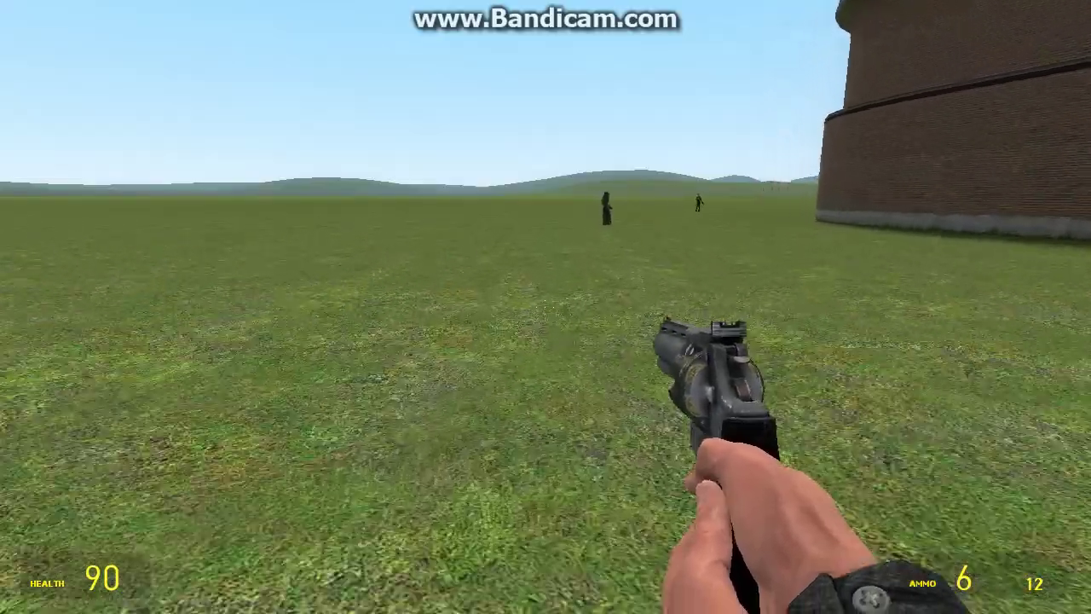
key(w)
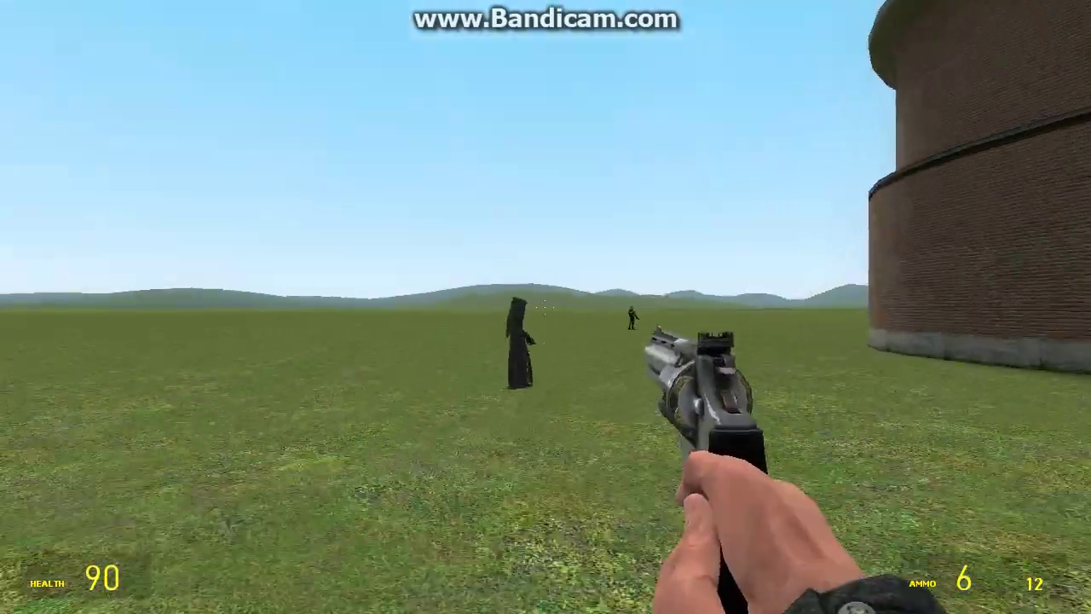